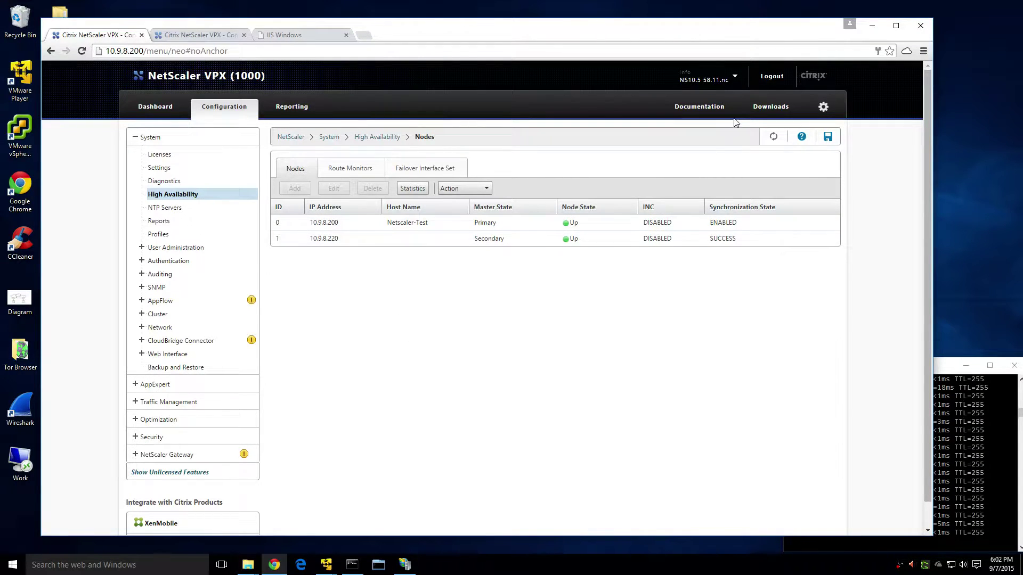
Maximize the browser on the HA Nodes page to compare 10.9.8.200 (Primary) and 10.9.8.220 (Secondary).
click(887, 26)
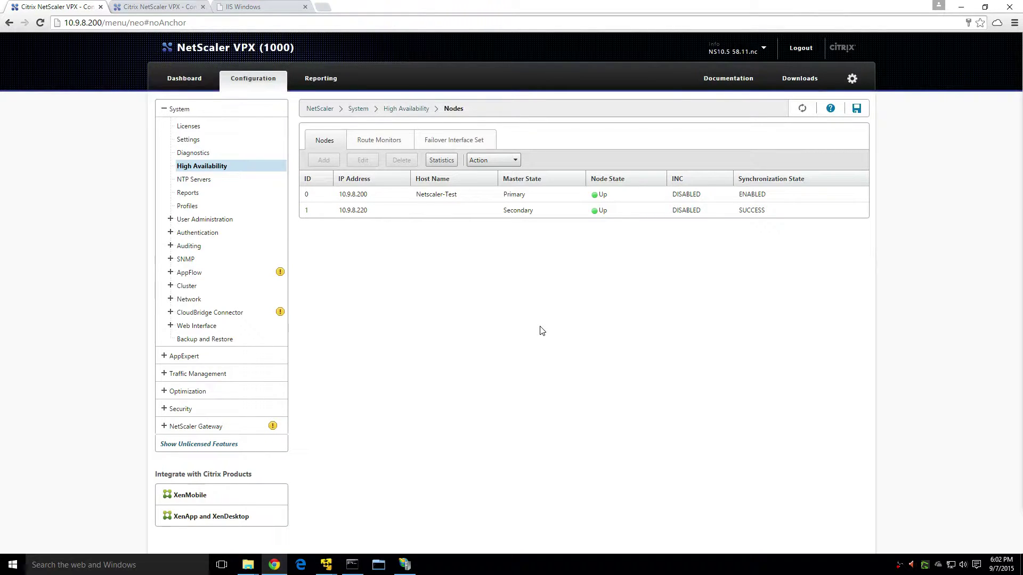
click(176, 7)
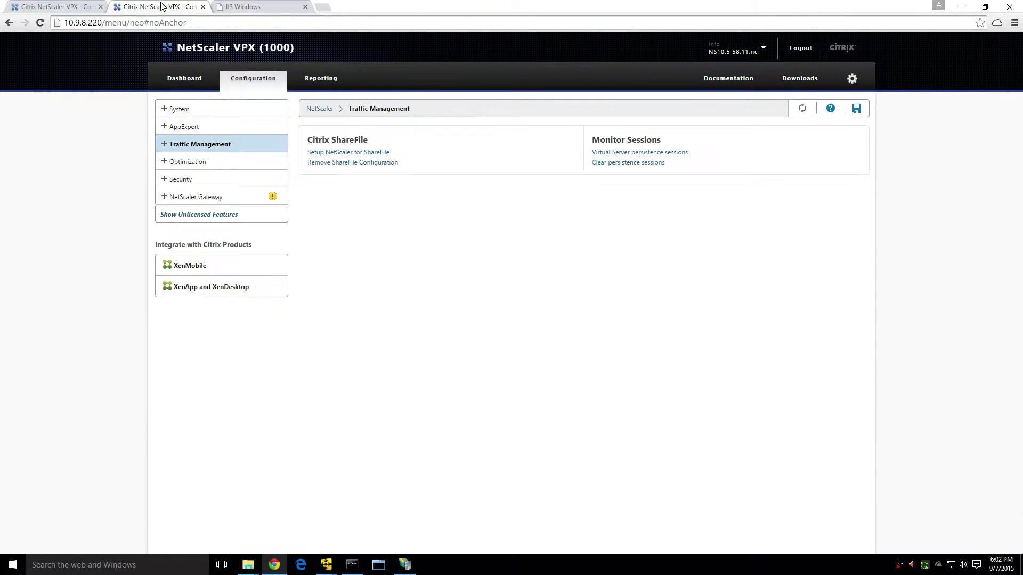
click(80, 7)
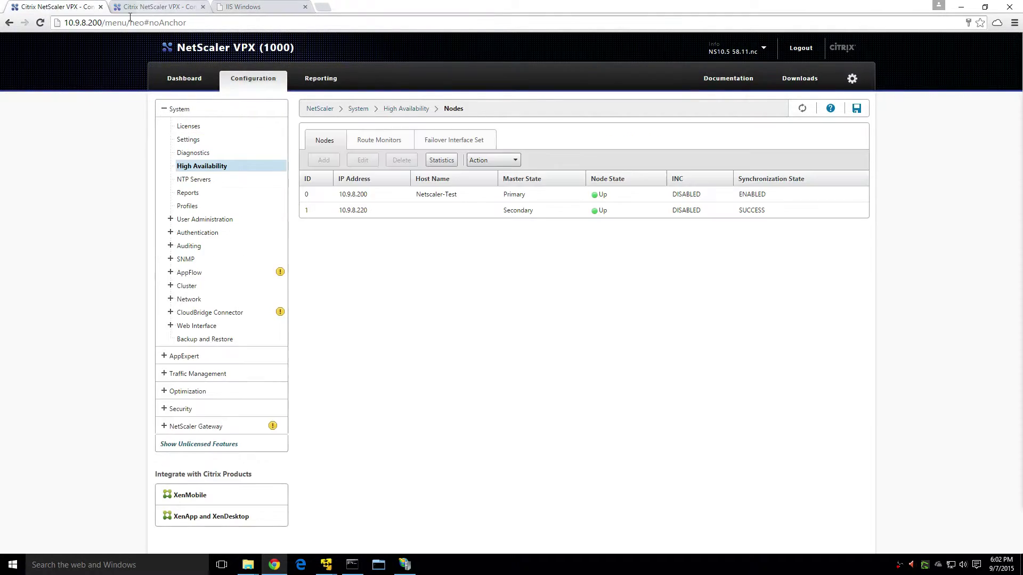
mouse_move(88, 23)
mouse_down()
mouse_move(103, 27)
mouse_move(89, 24)
mouse_up()
key(ctrl+Tab)
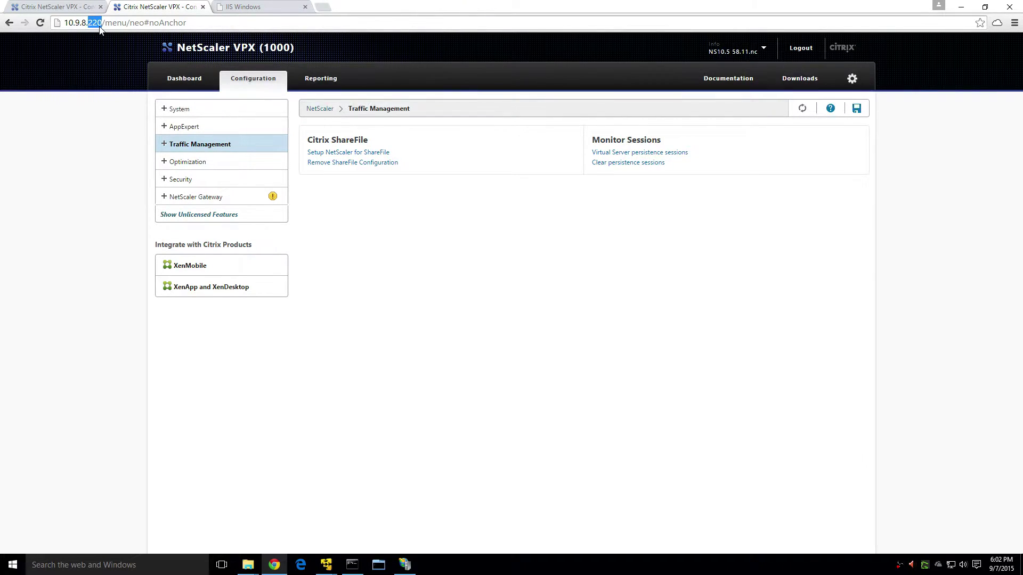
click(274, 7)
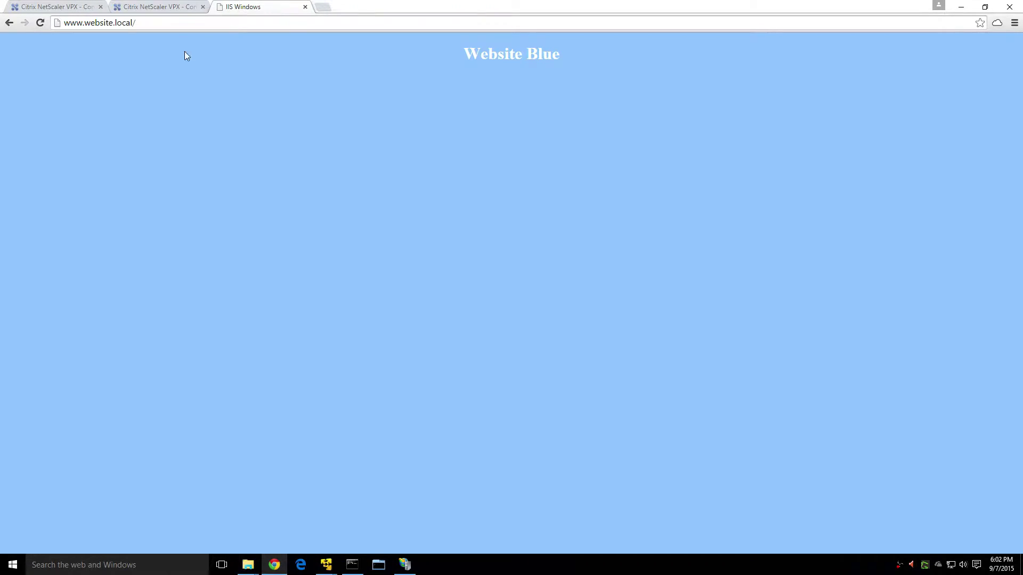
drag(584, 8, 516, 38)
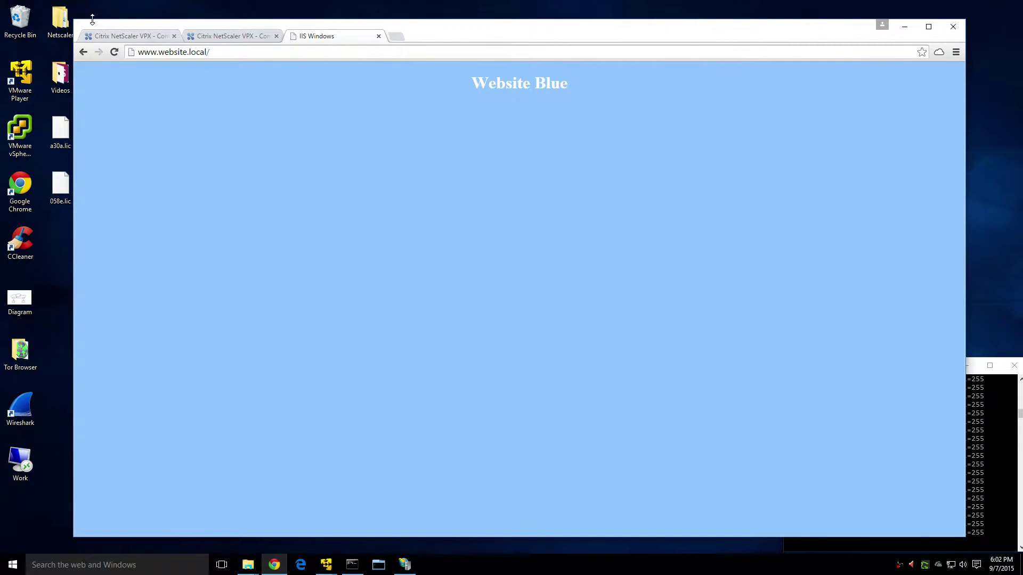
drag(74, 20, 167, 68)
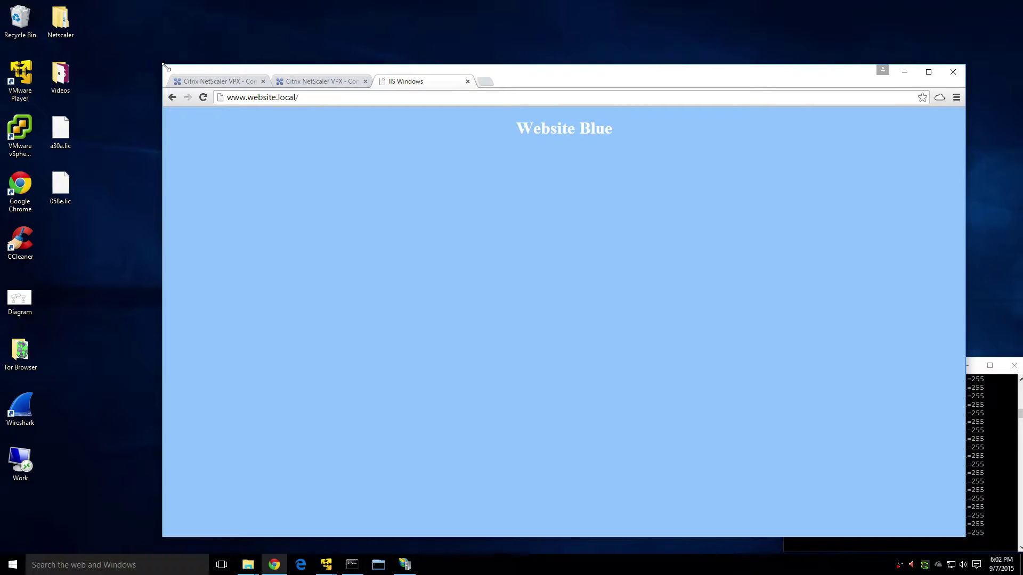
key(ctrl+l)
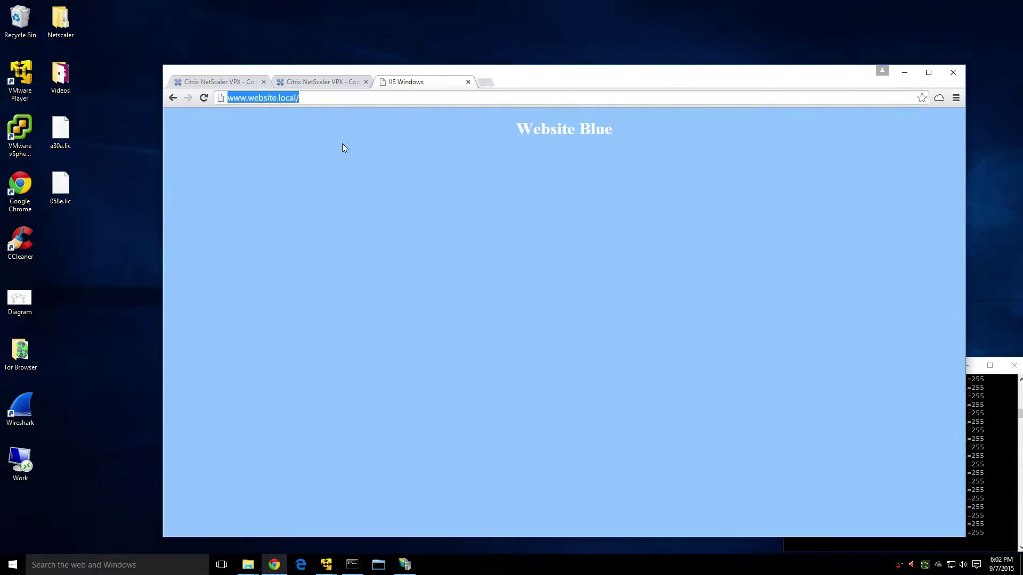
click(203, 98)
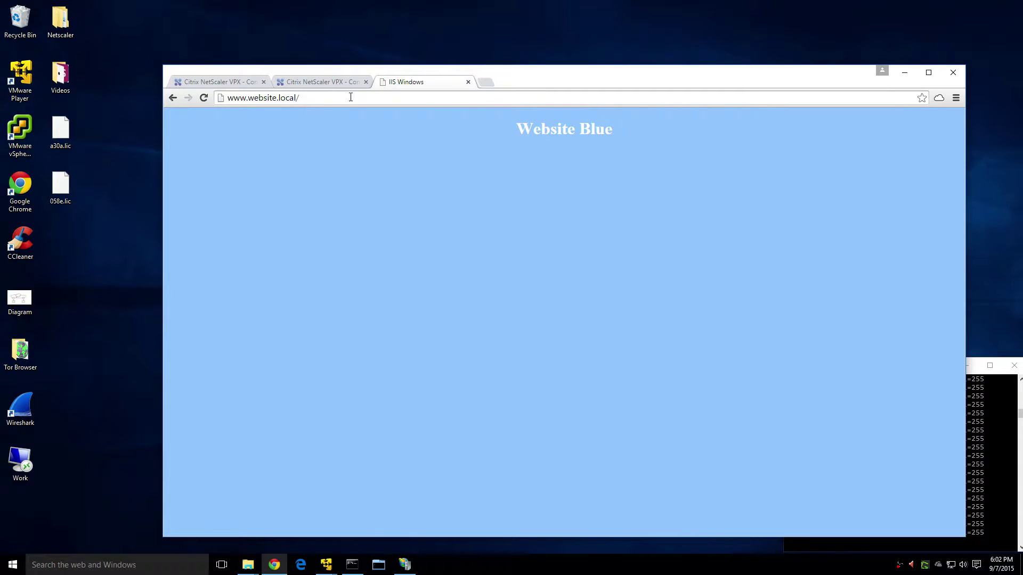
drag(659, 79, 627, 55)
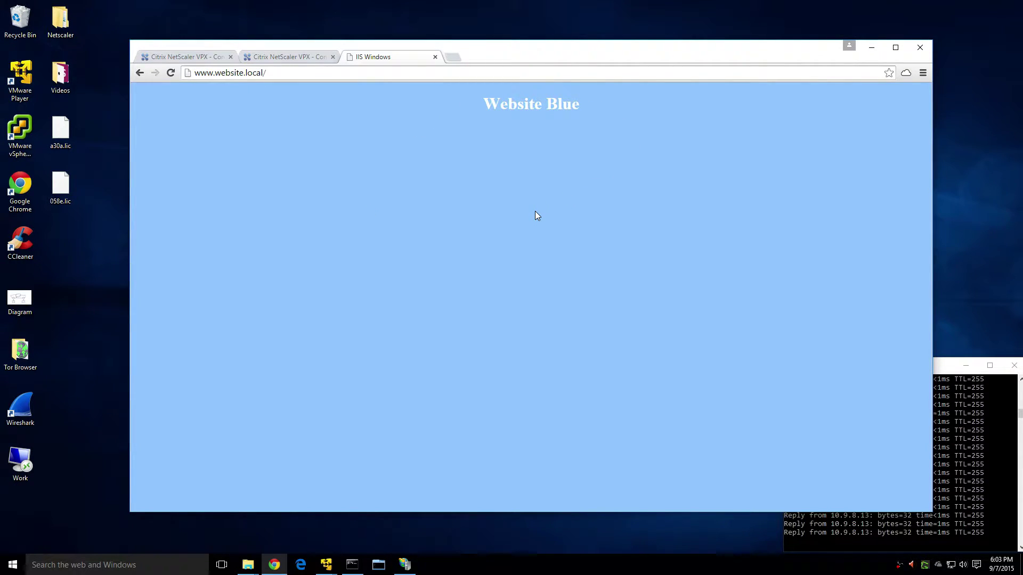
click(895, 47)
On the .200 NetScaler, review Load Balancing servers and services svc.Green_80 and svc.Blue_80.
click(50, 7)
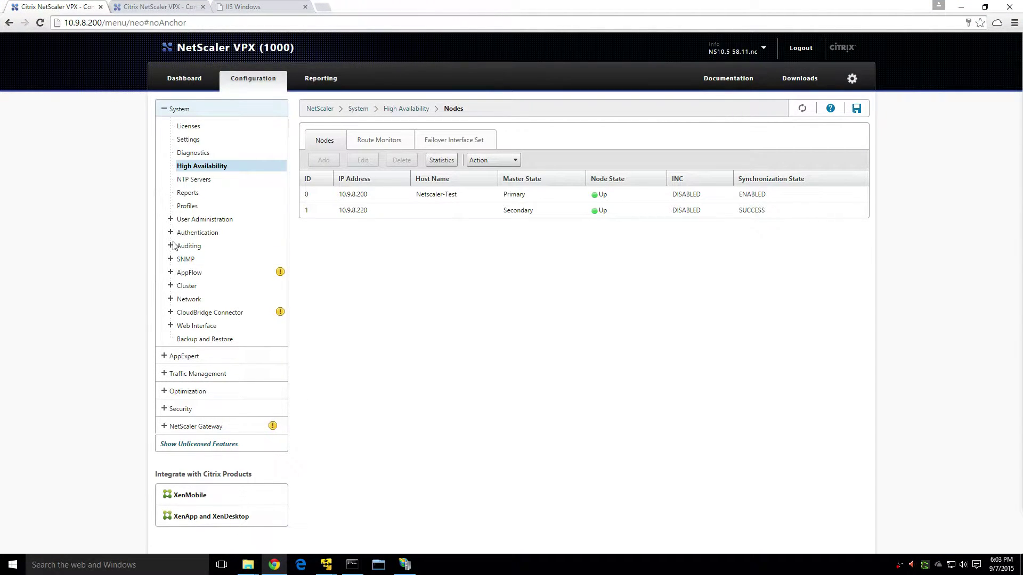
click(197, 374)
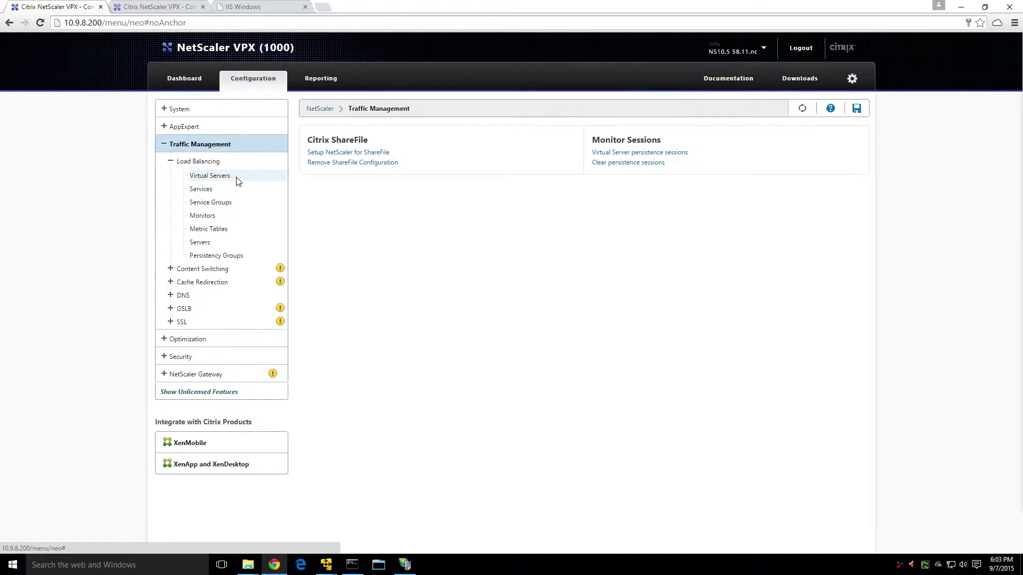
click(211, 244)
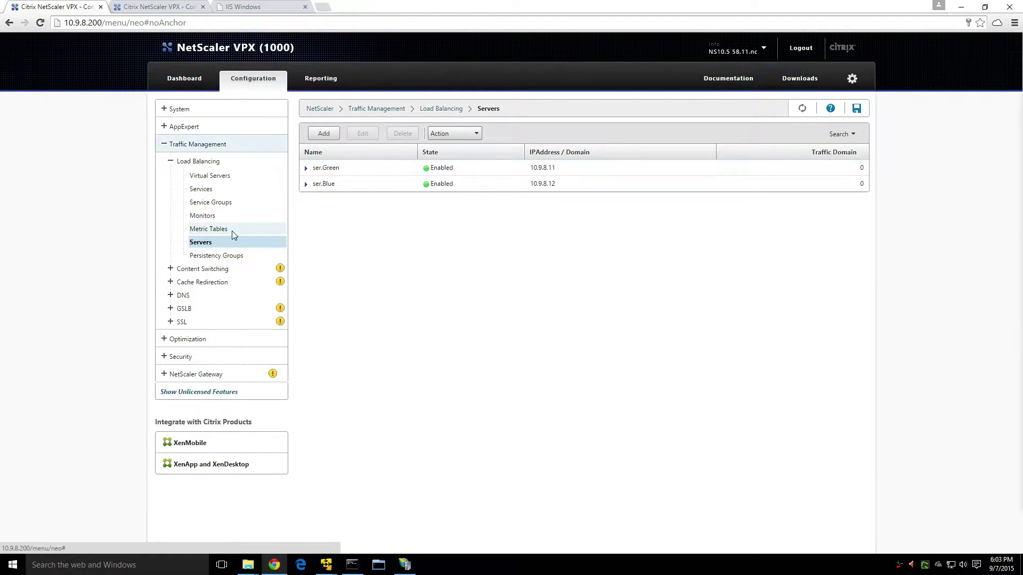
click(208, 191)
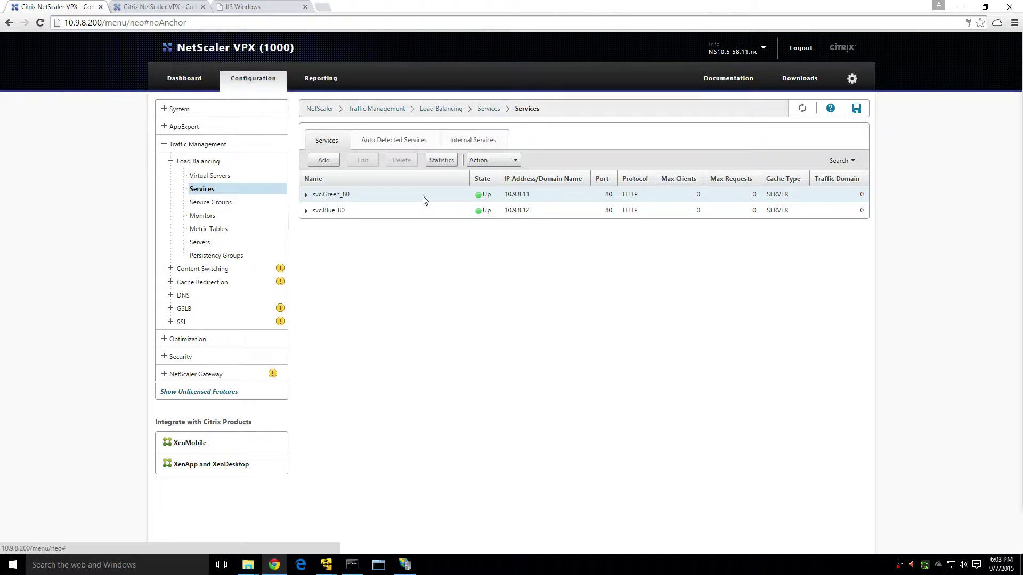
List the load balancing virtual servers and select vs.Green_Blue_80.
click(250, 174)
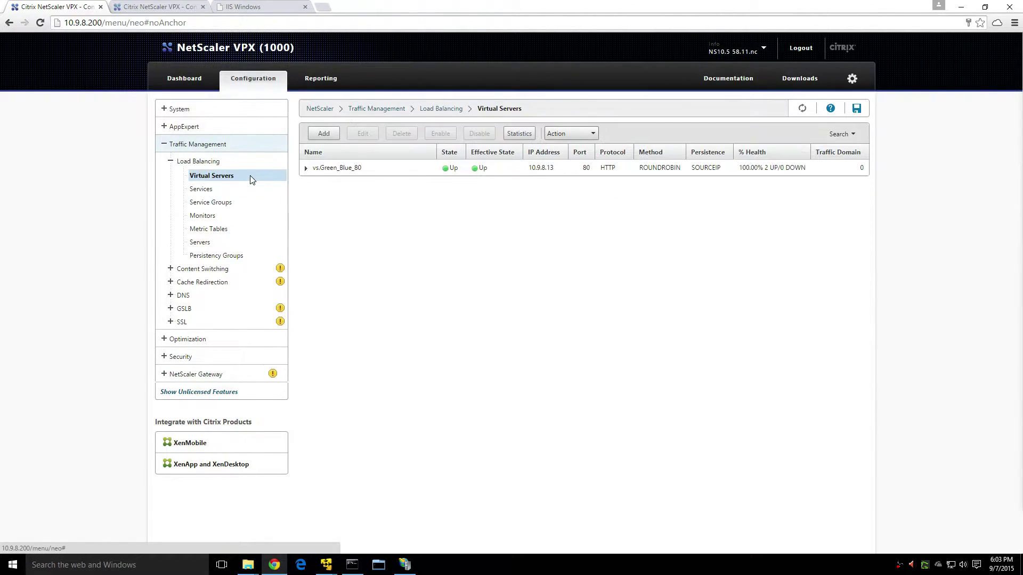
click(411, 173)
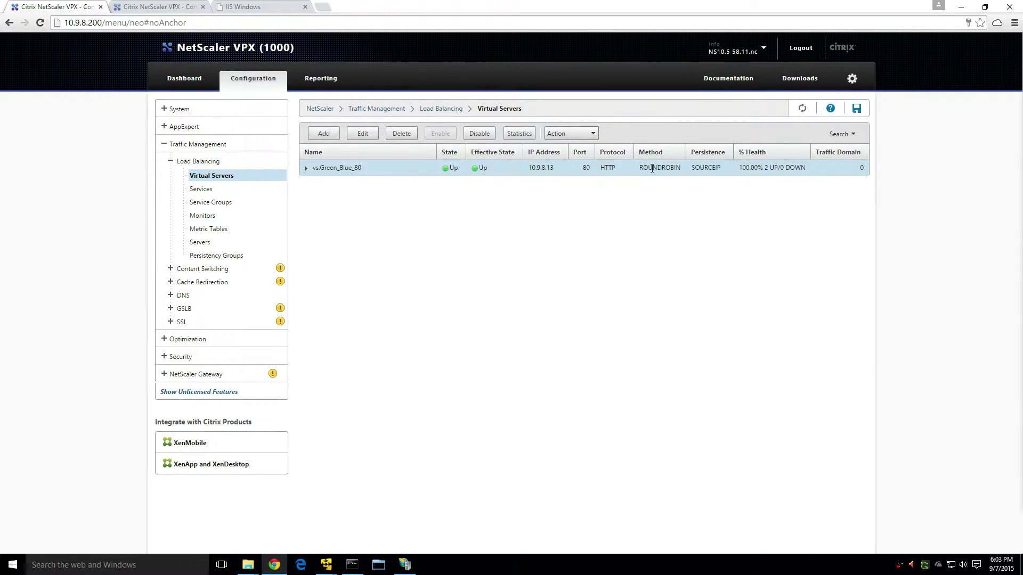
click(703, 168)
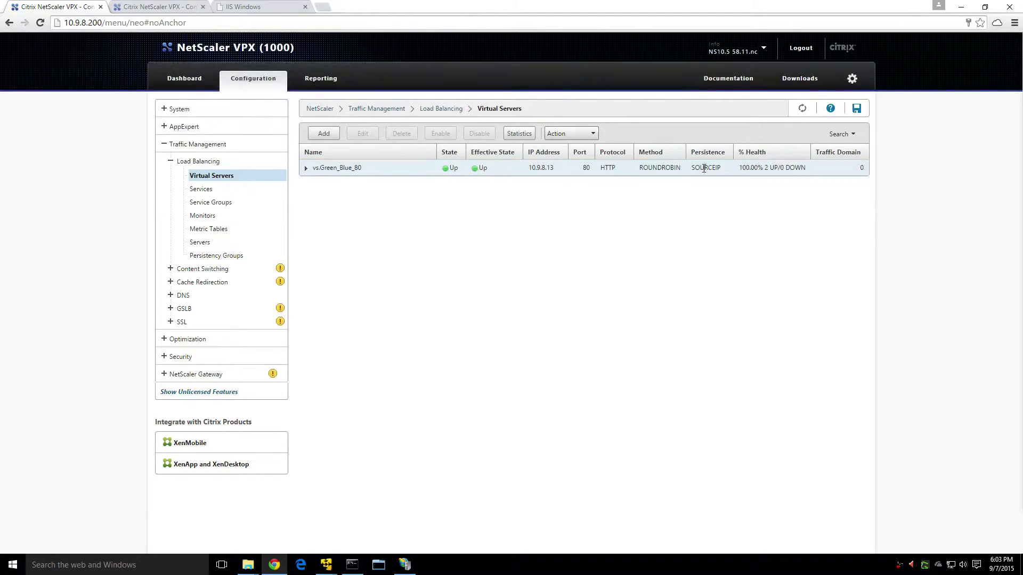
click(704, 168)
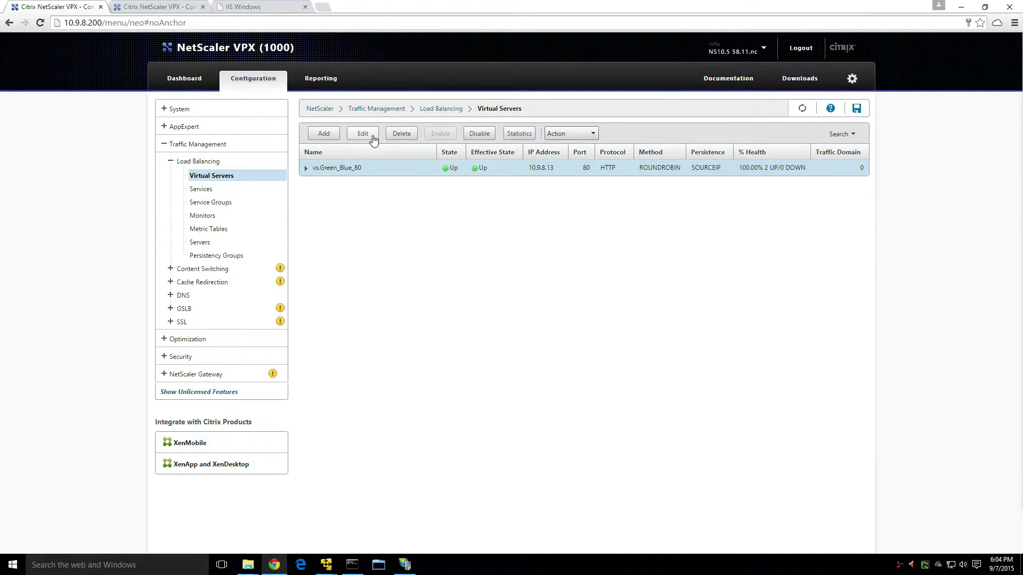
Set vs.Green_Blue_80 persistence to NONE, keeping the ROUNDROBIN method.
click(362, 133)
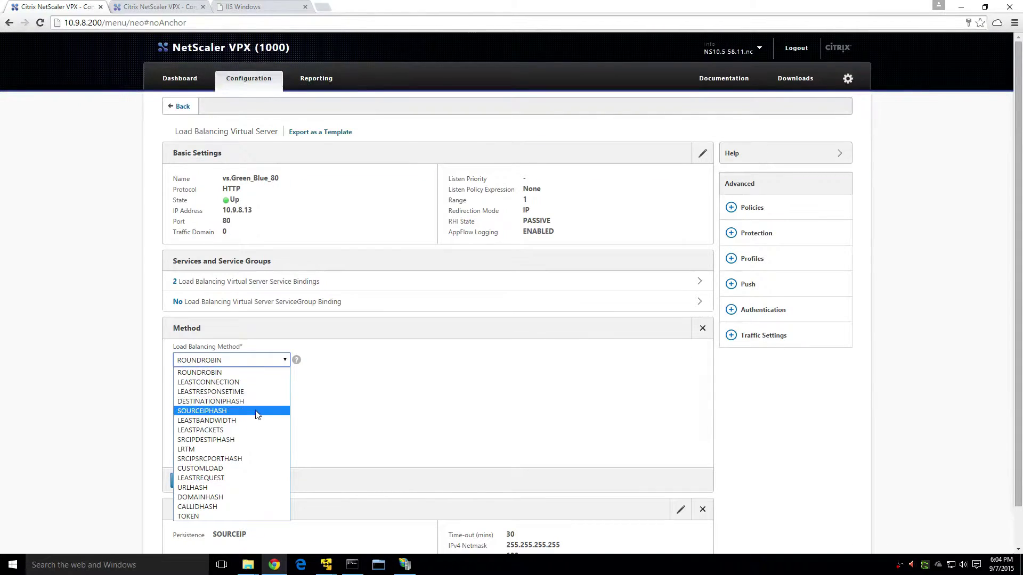
click(265, 373)
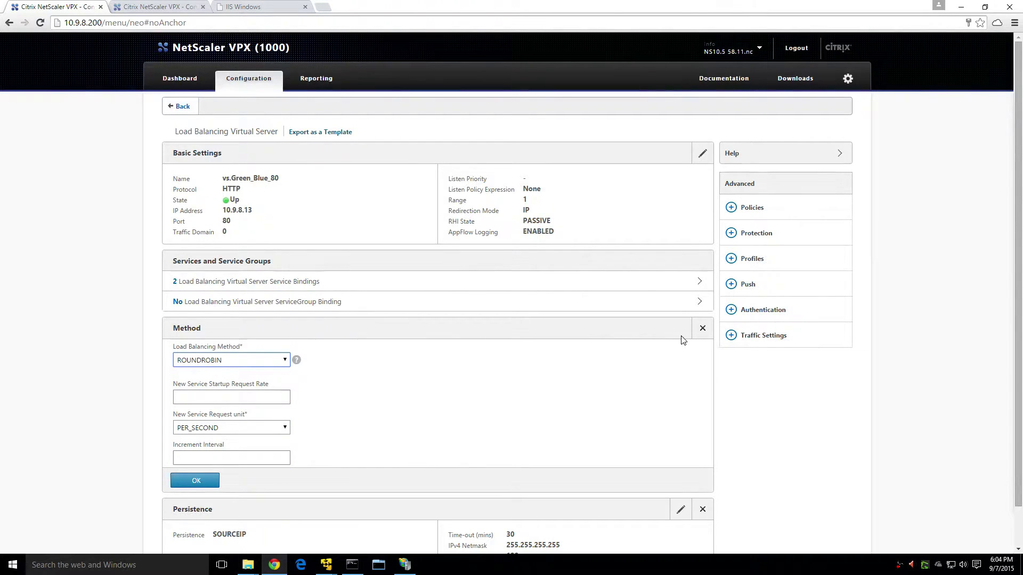
scroll(746, 362, down, 1)
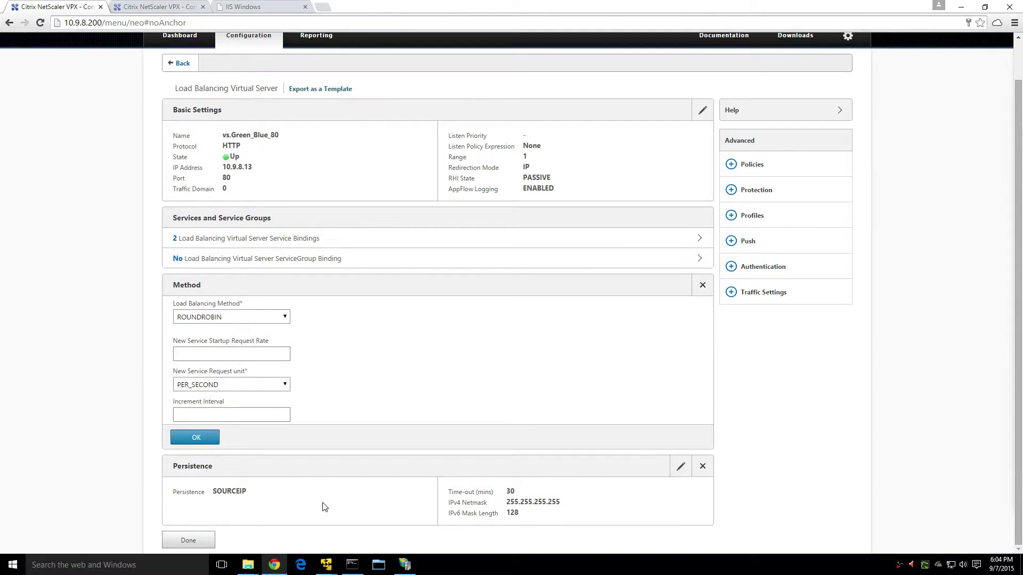
click(680, 468)
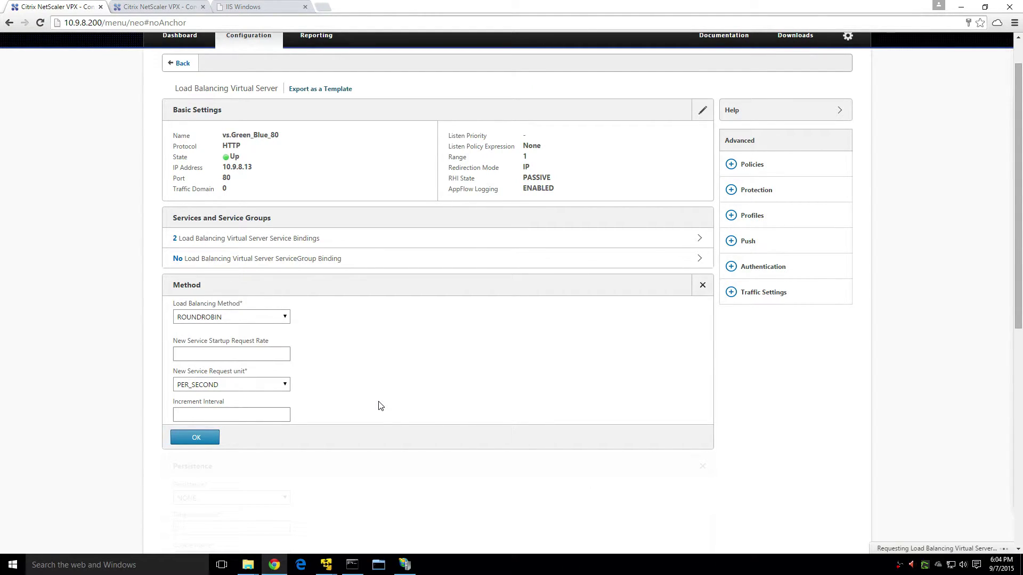
click(195, 511)
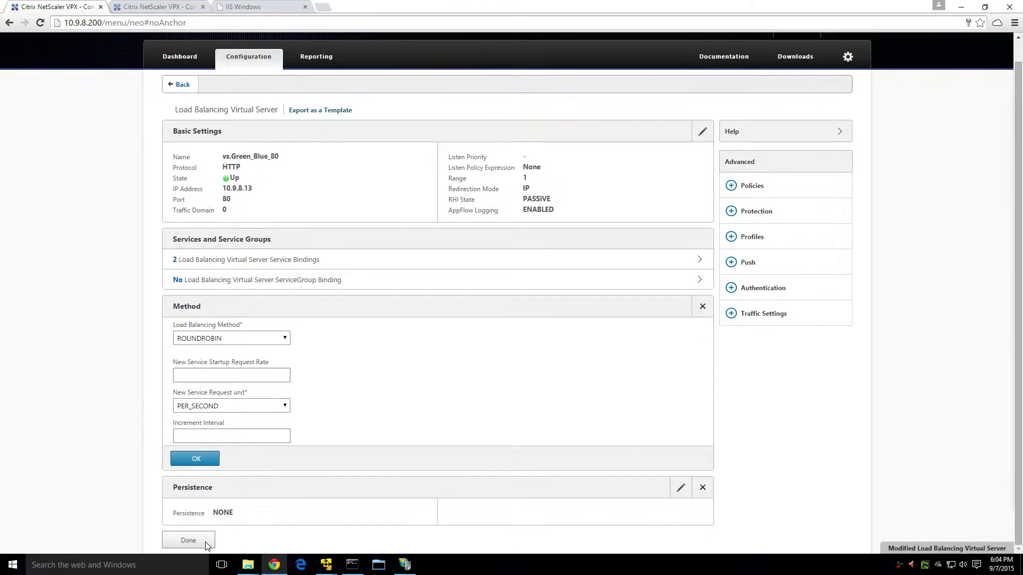
click(188, 540)
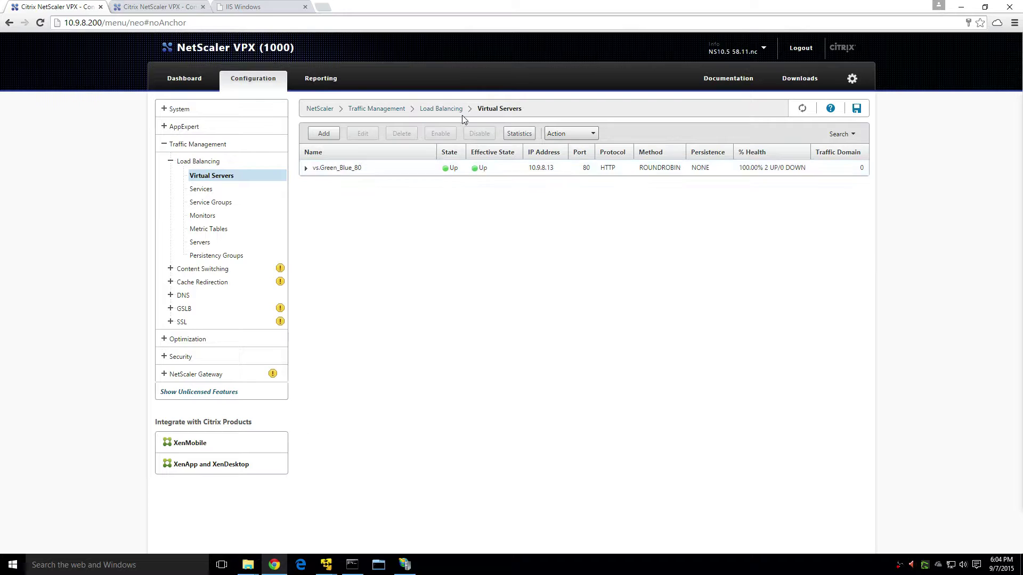
click(239, 11)
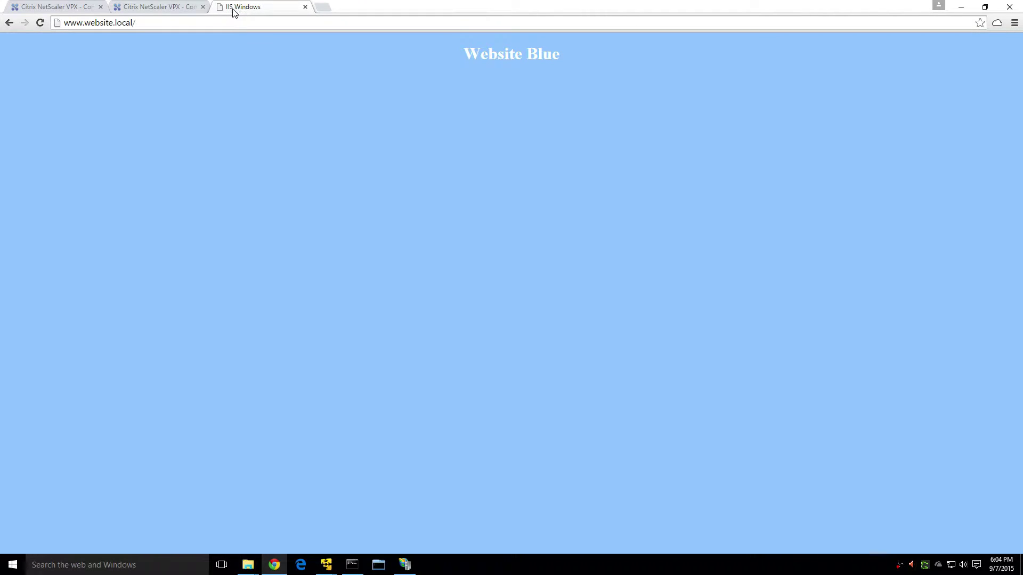
click(39, 23)
click(39, 22)
click(39, 23)
click(40, 22)
click(39, 22)
click(40, 23)
click(51, 10)
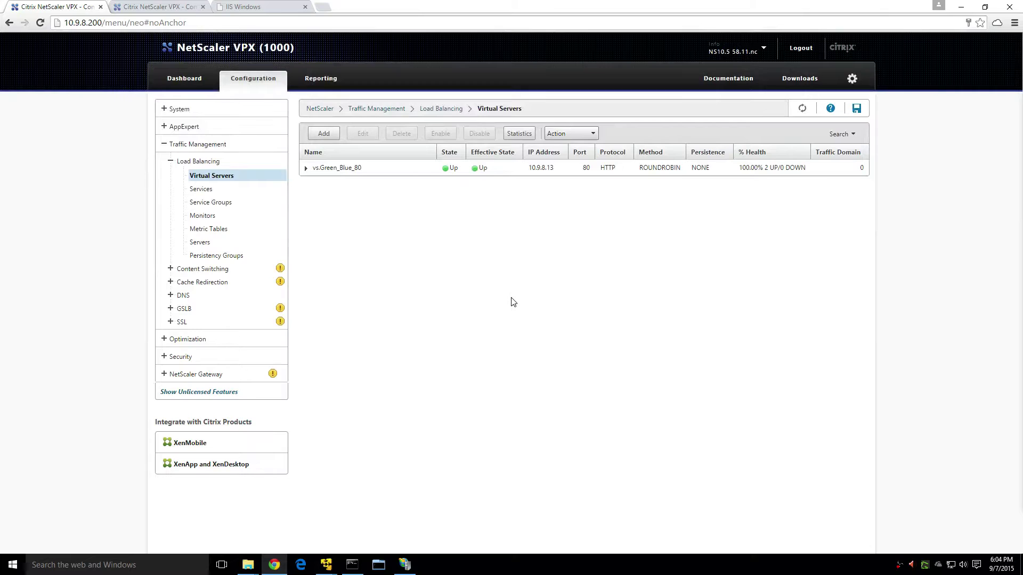
click(358, 168)
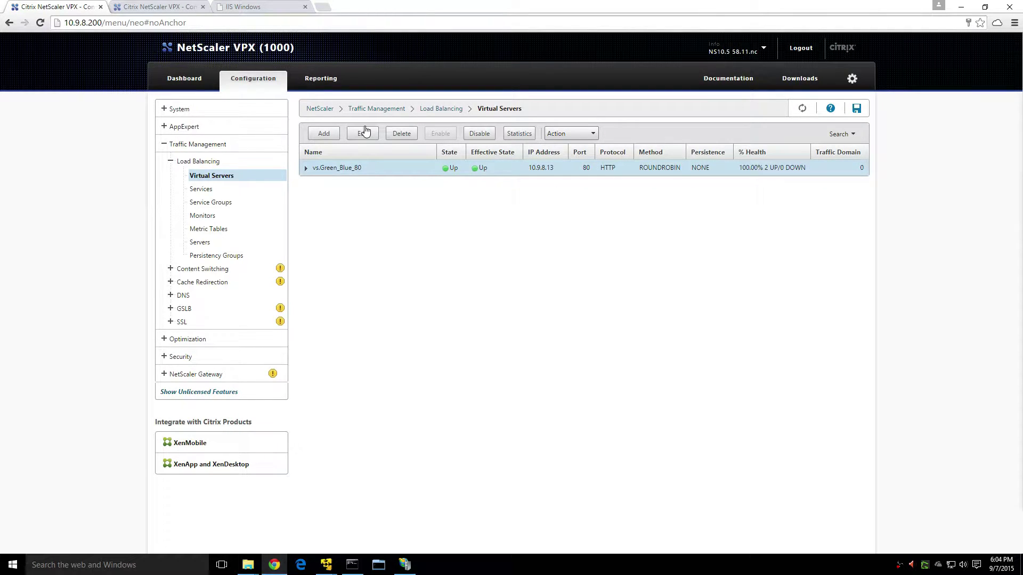
Change vs.Green_Blue_80 persistence to SOURCEIP, apply it and finish editing.
click(365, 132)
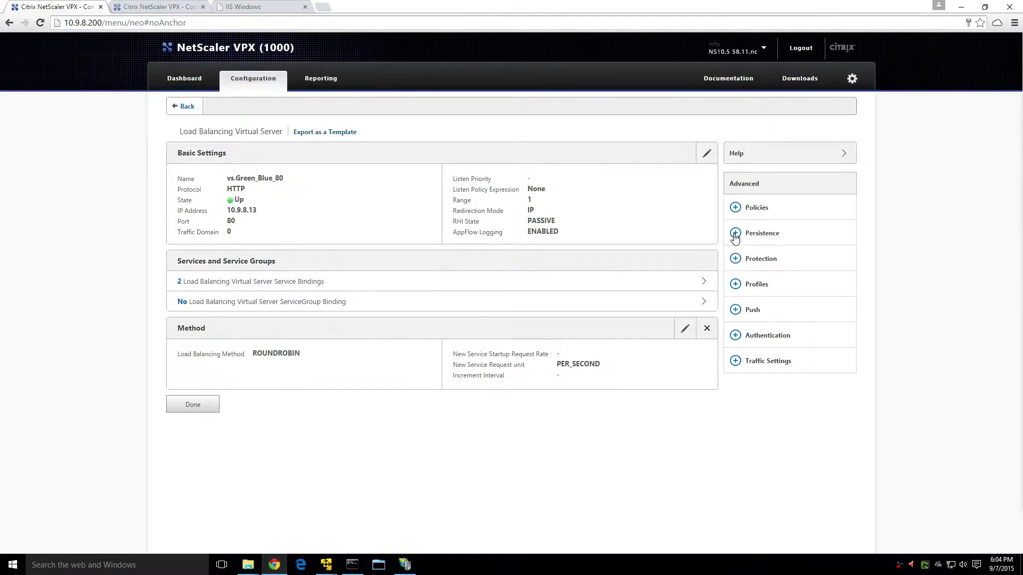
scroll(752, 248, down, 1)
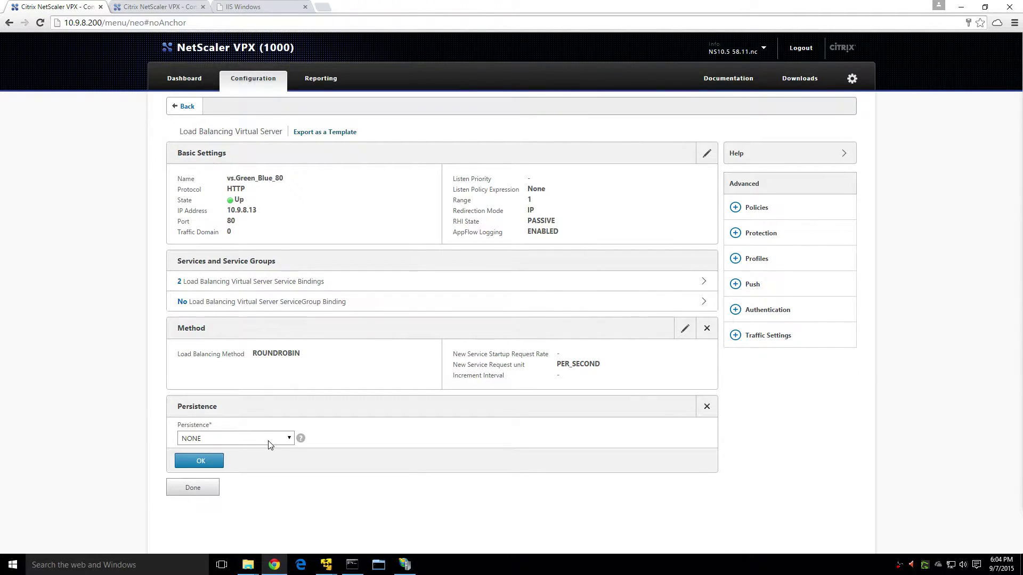
click(266, 440)
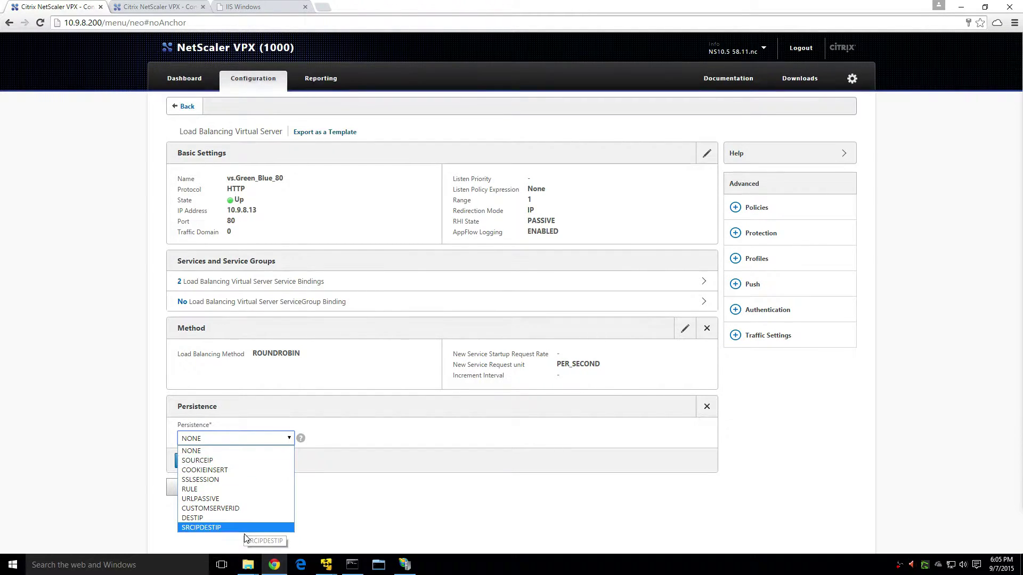
click(224, 461)
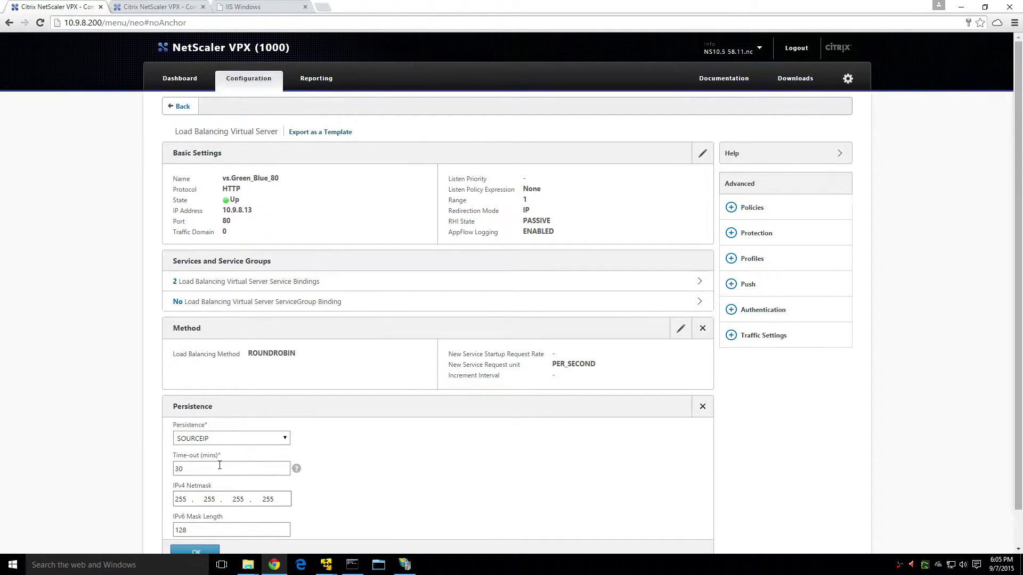
scroll(256, 470, down, 1)
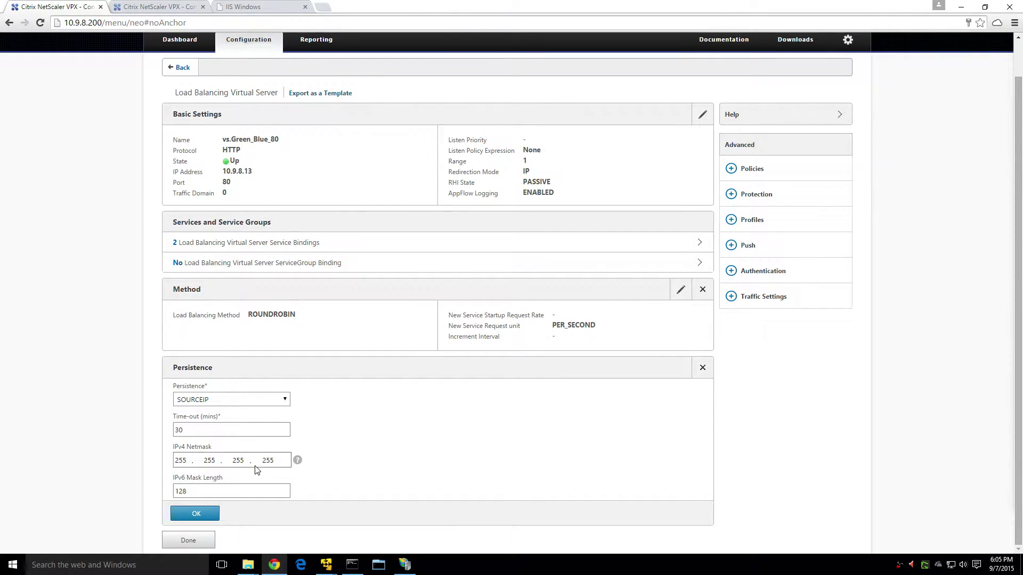
click(196, 513)
click(192, 481)
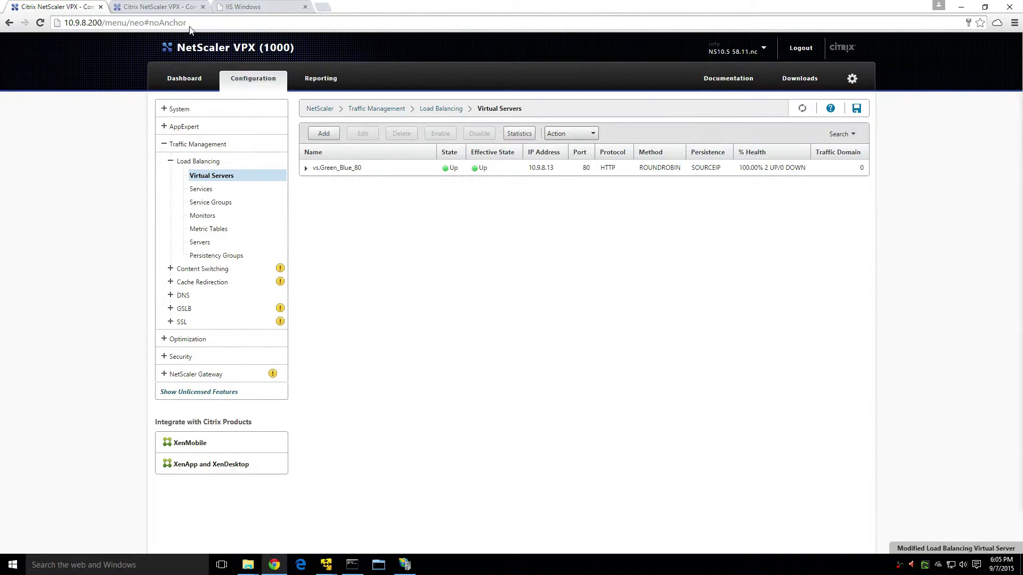
key(ctrl+3)
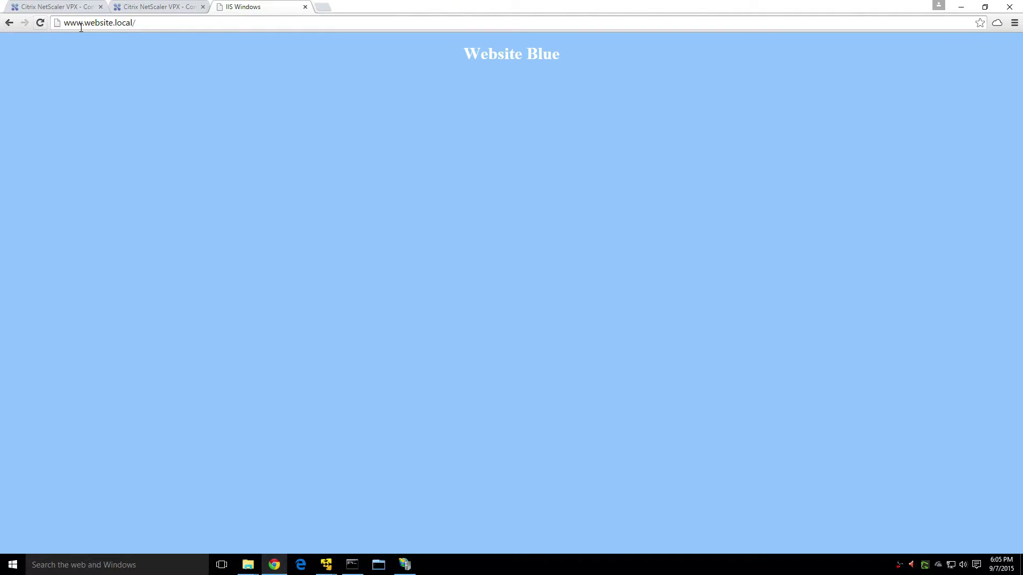
click(40, 23)
click(40, 23)
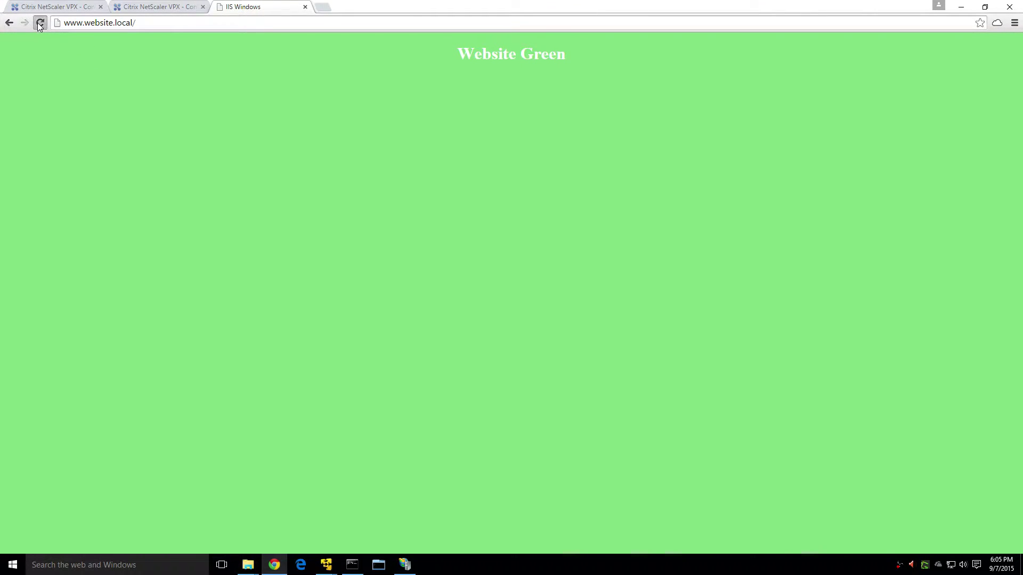
On the .200 NetScaler, open and refresh the virtual server persistence sessions table.
click(46, 12)
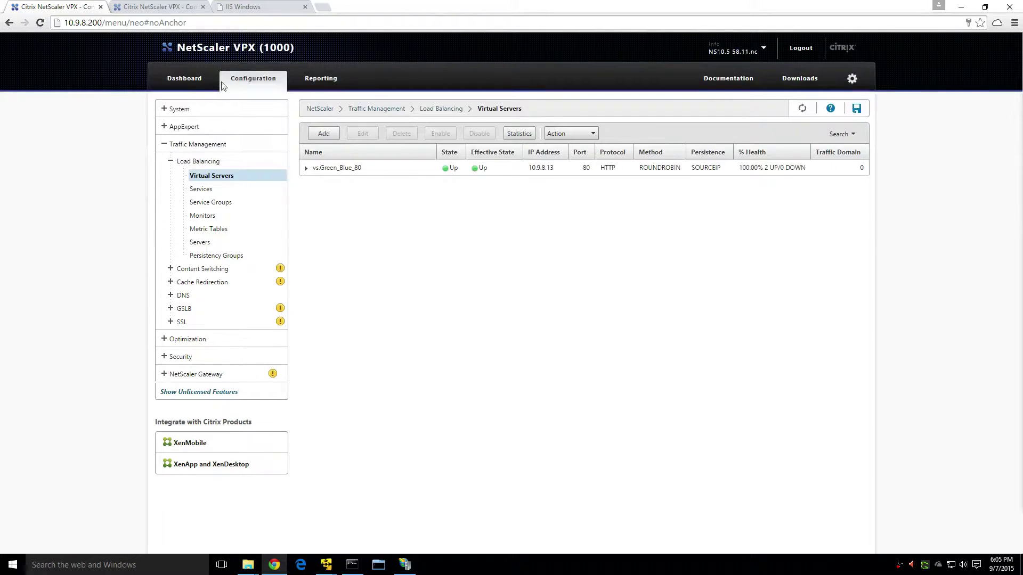
click(208, 151)
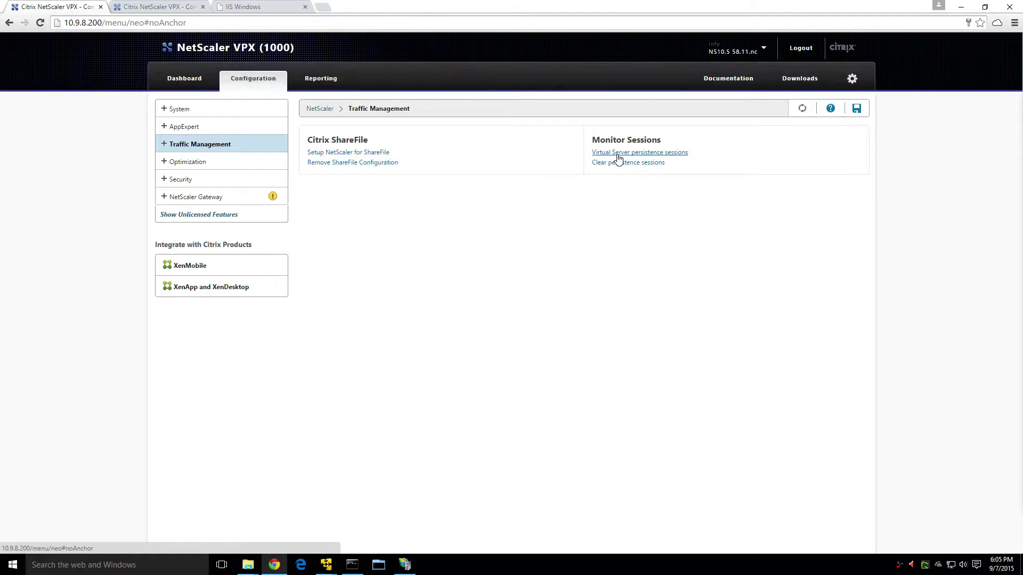
click(617, 154)
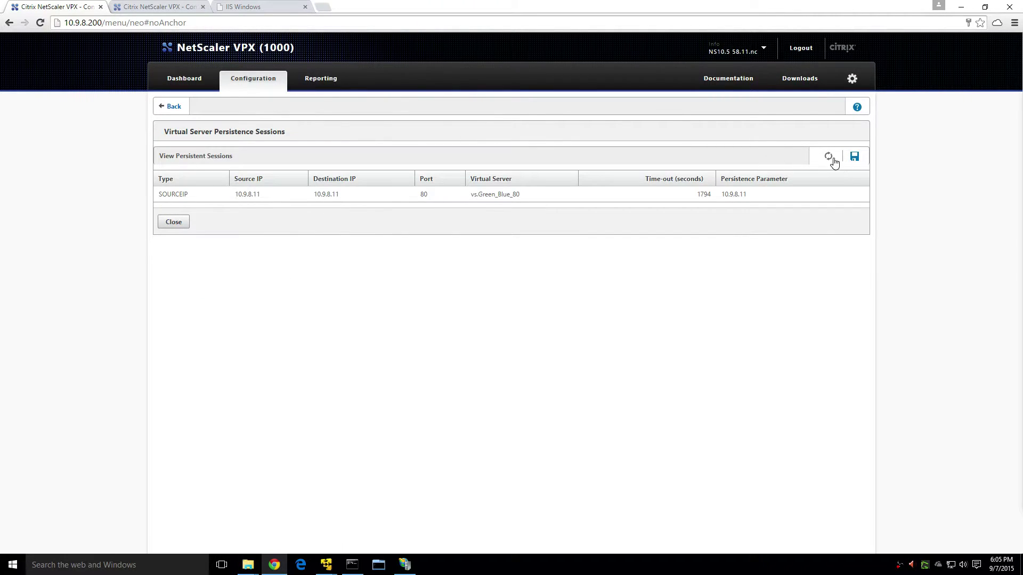
click(829, 158)
On the .220 NetScaler, view and refresh persistence sessions, then return to Traffic Management.
click(165, 8)
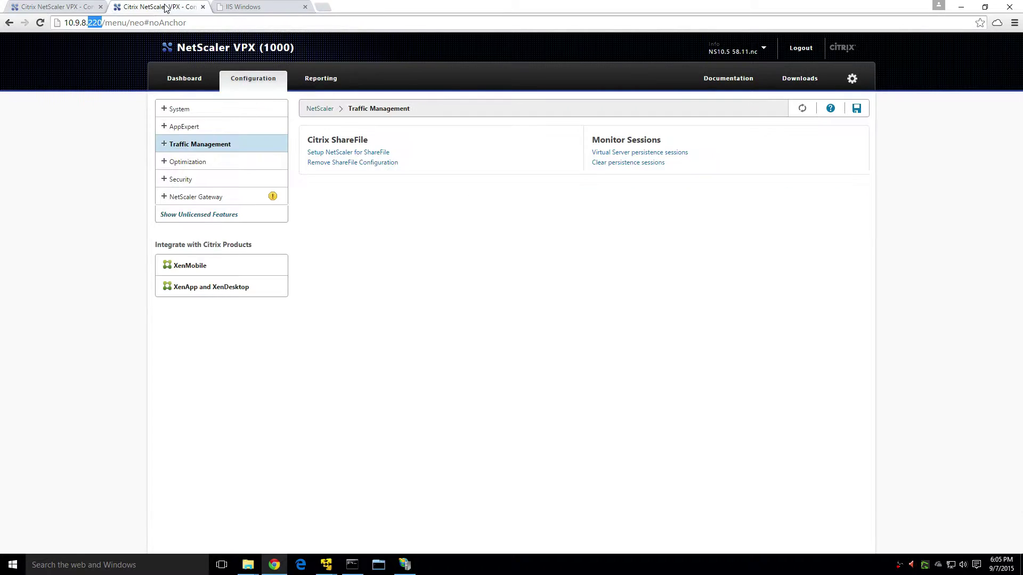
click(500, 334)
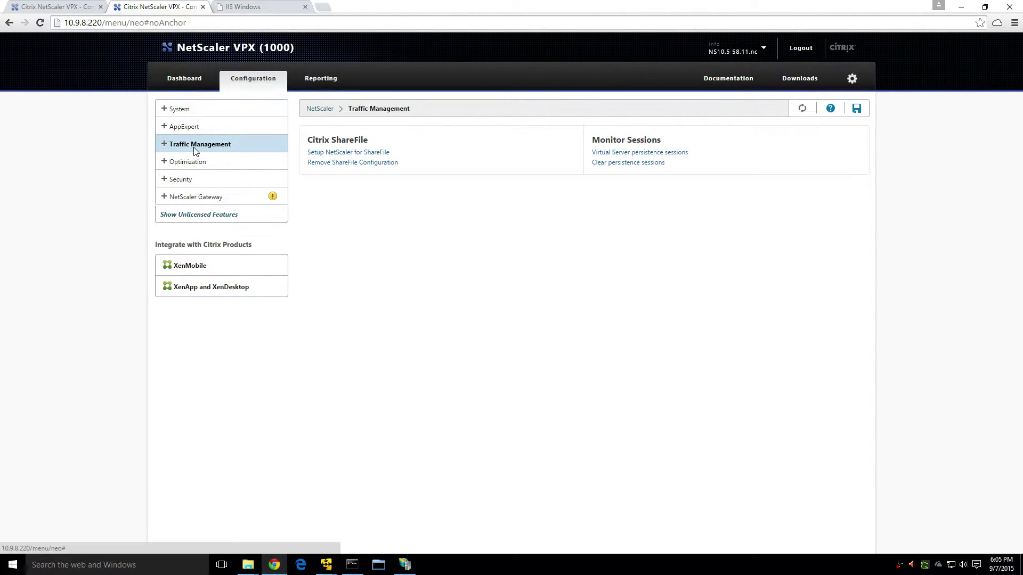
click(701, 160)
click(828, 159)
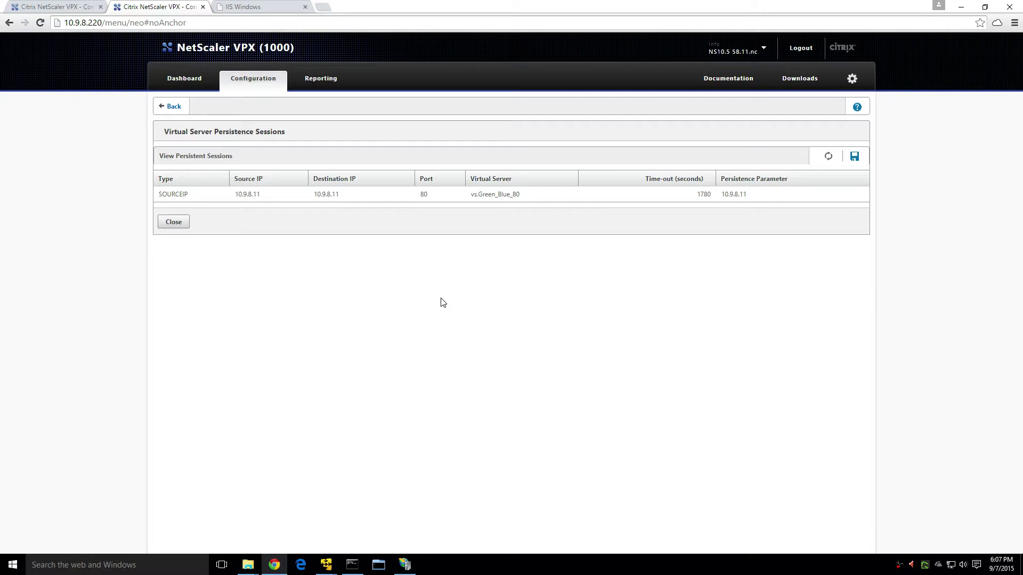
click(828, 157)
click(173, 108)
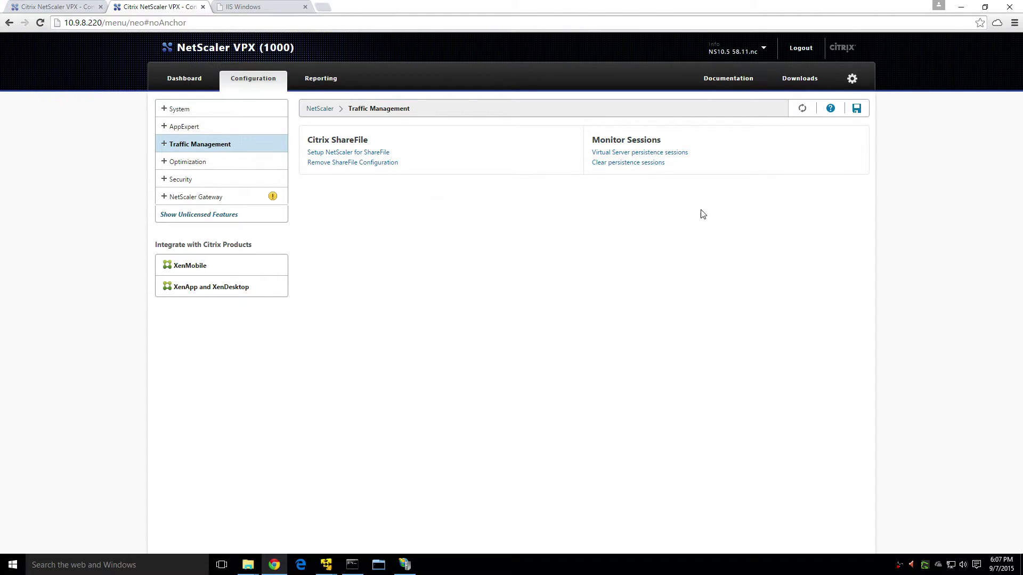
On .200, refresh persistence sessions, then check system information to confirm it is primary.
click(68, 8)
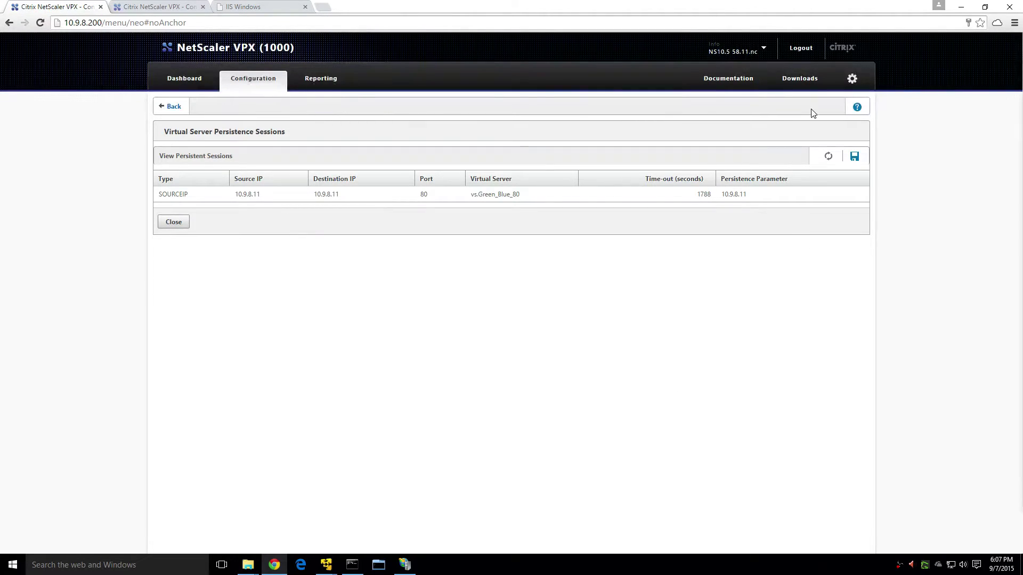
click(828, 156)
click(167, 108)
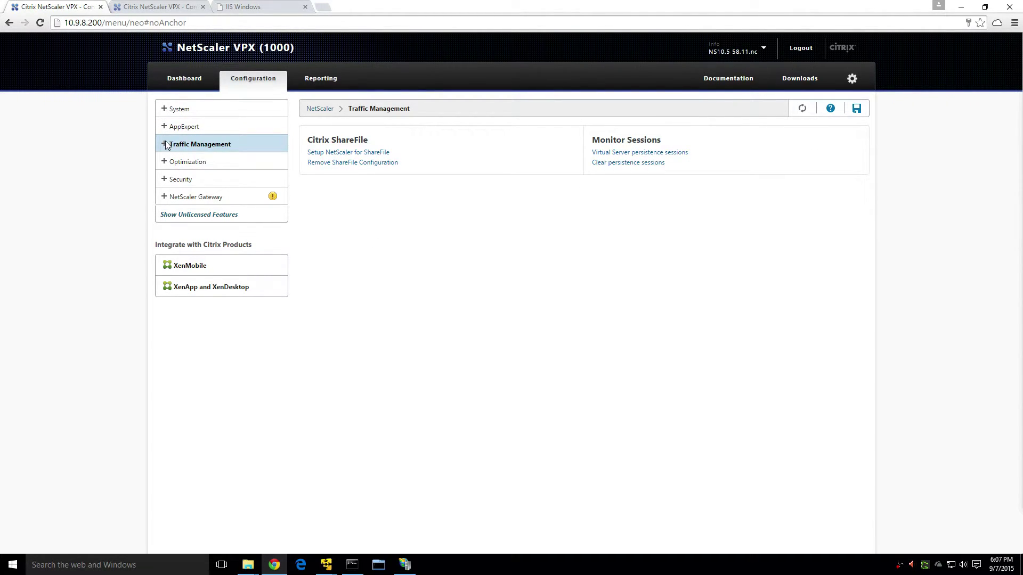
click(179, 108)
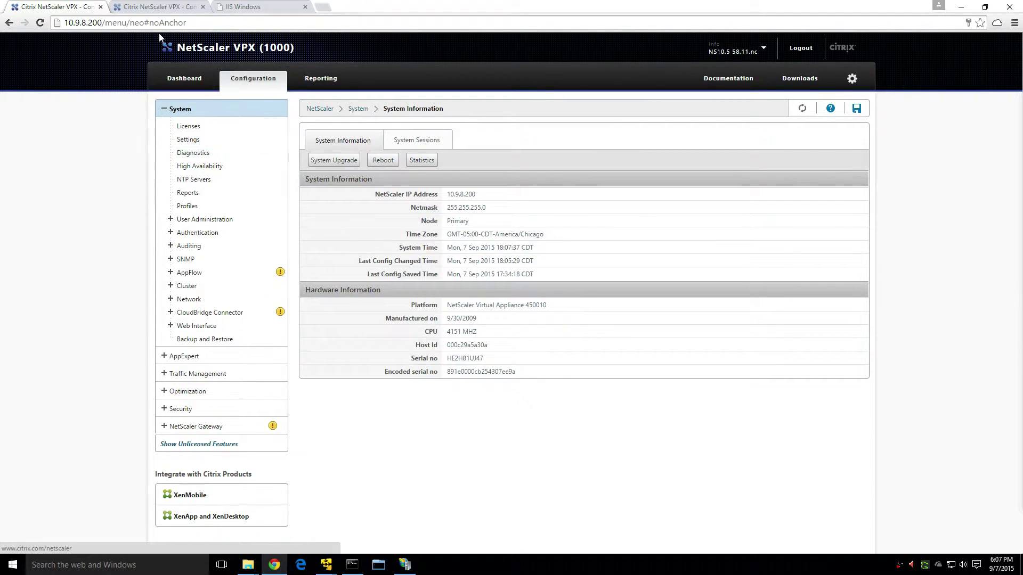
On .220, list Load Balancing virtual servers showing vs.Green_Blue_80 with SOURCEIP persistence.
click(154, 7)
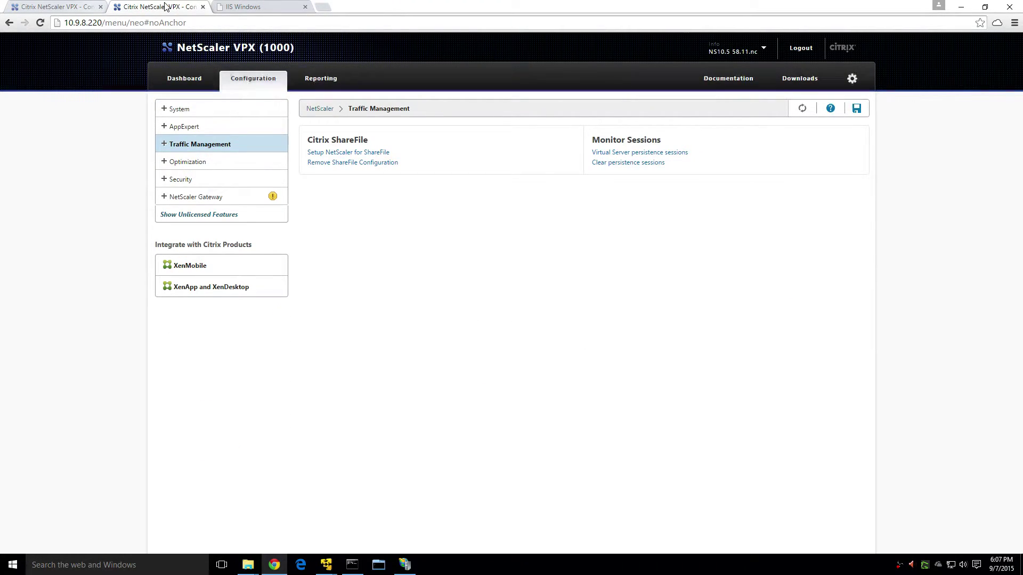
click(164, 144)
click(261, 180)
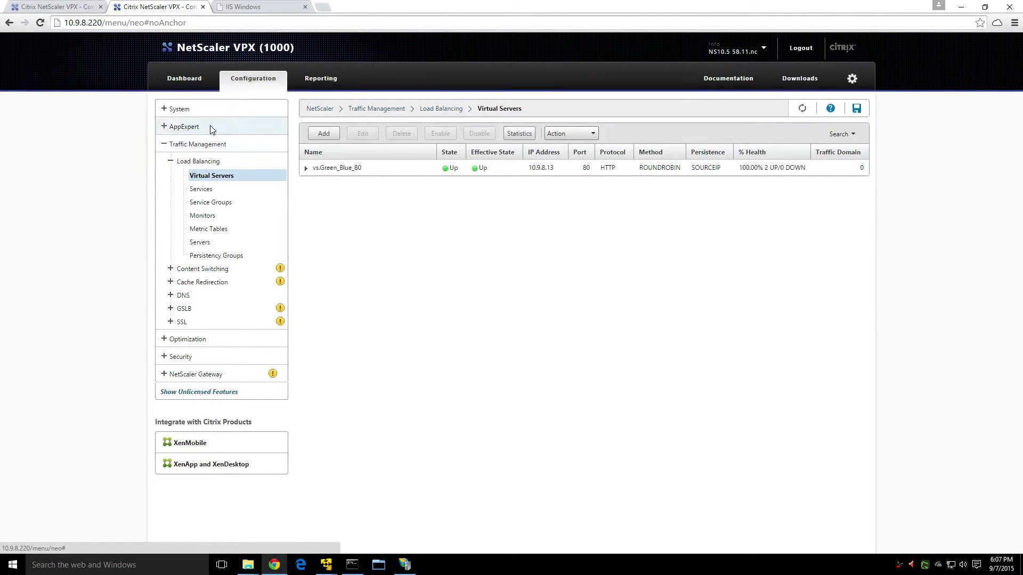
On .220, open System > High Availability and edit node 10.9.8.220's HA settings.
click(205, 108)
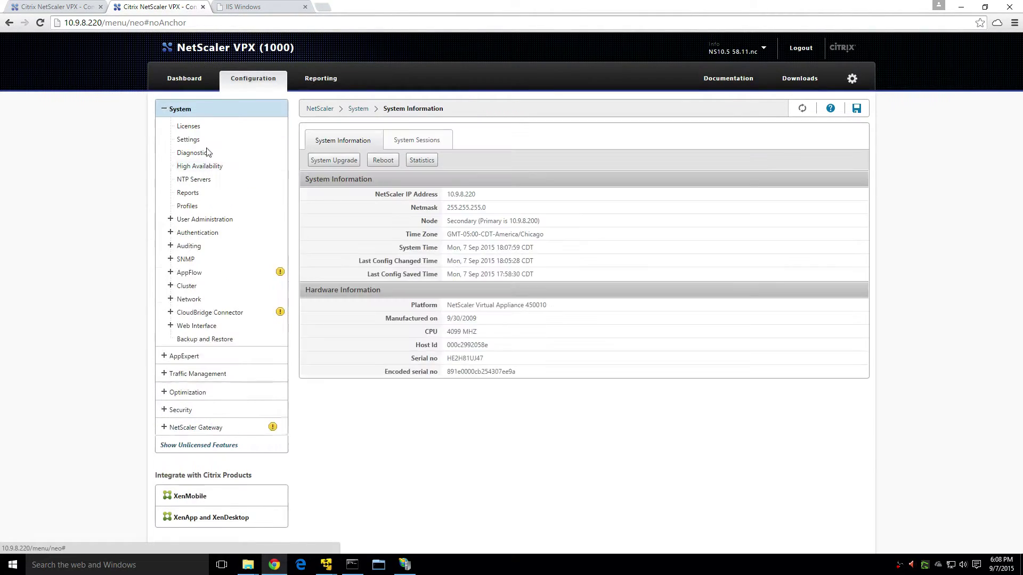
click(168, 172)
click(411, 199)
click(364, 161)
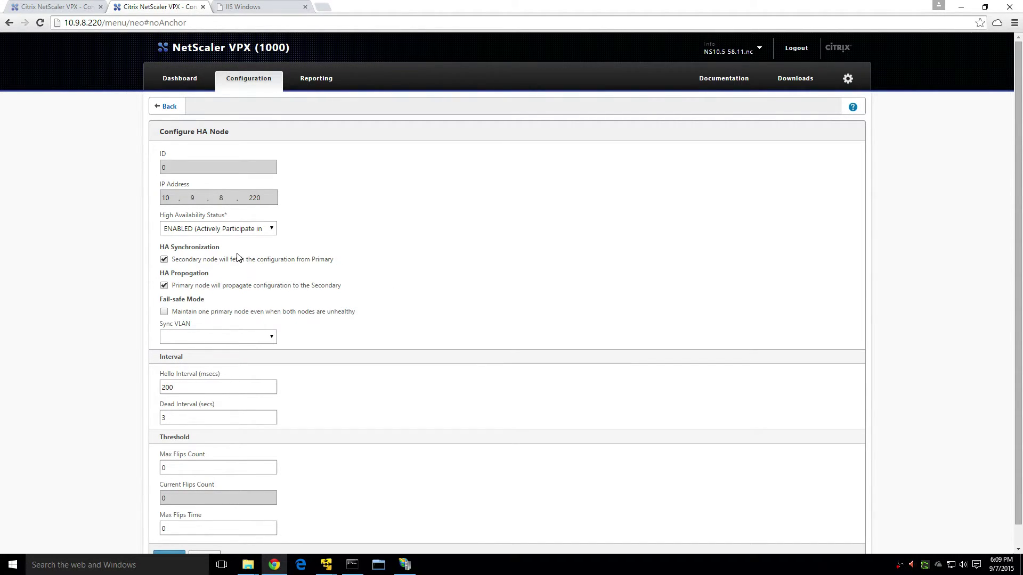
mouse_move(339, 260)
mouse_move(347, 287)
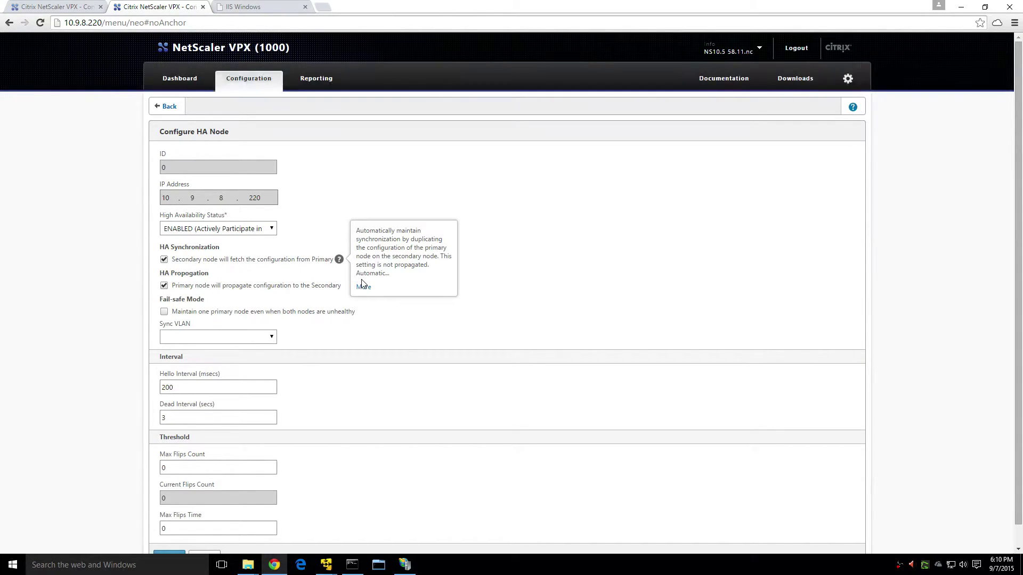
Read the full HA Synchronization help, then close it.
click(363, 286)
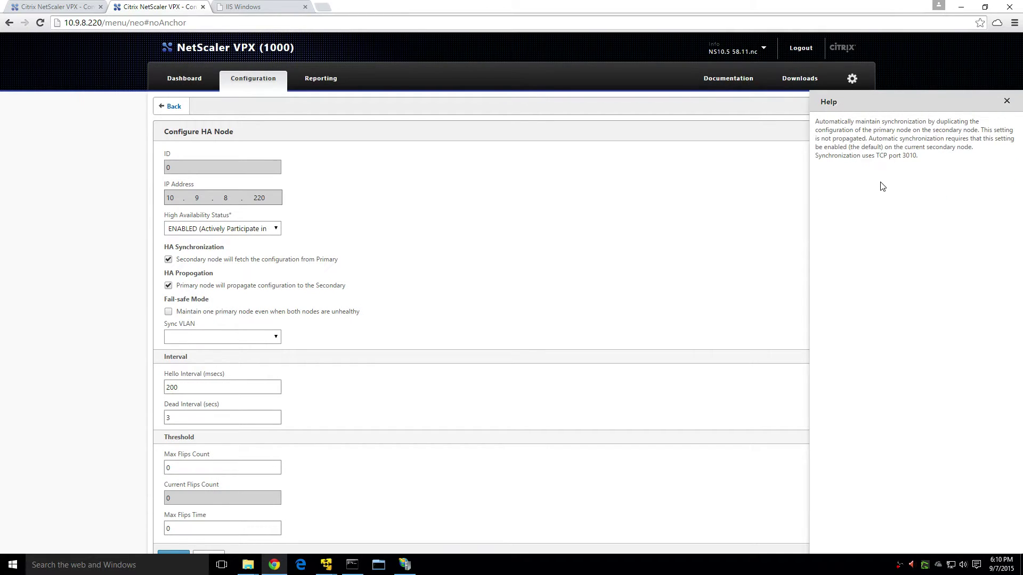
drag(954, 147, 917, 157)
click(1007, 101)
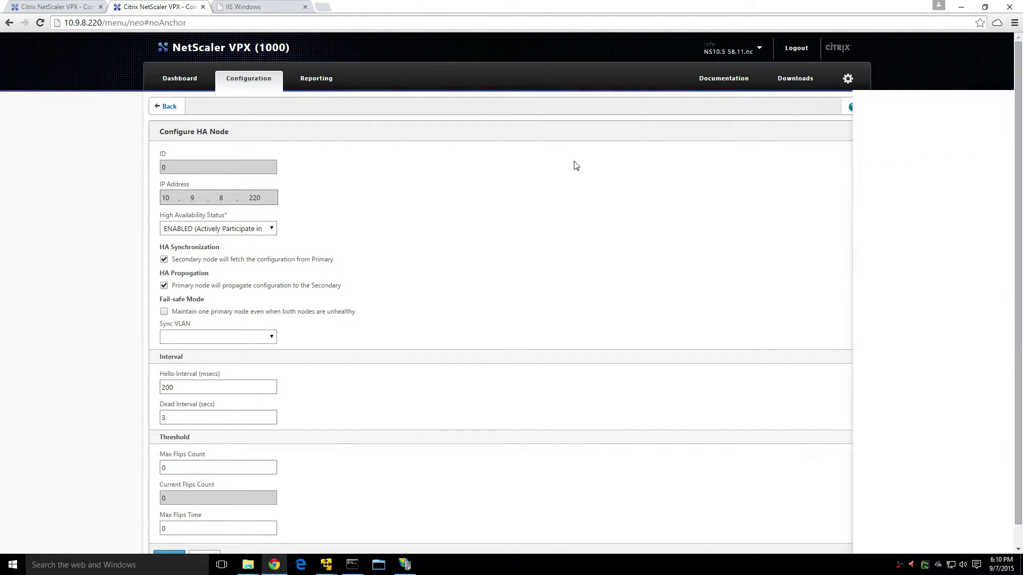
Read the full HA Propagation help, then close it.
mouse_move(347, 287)
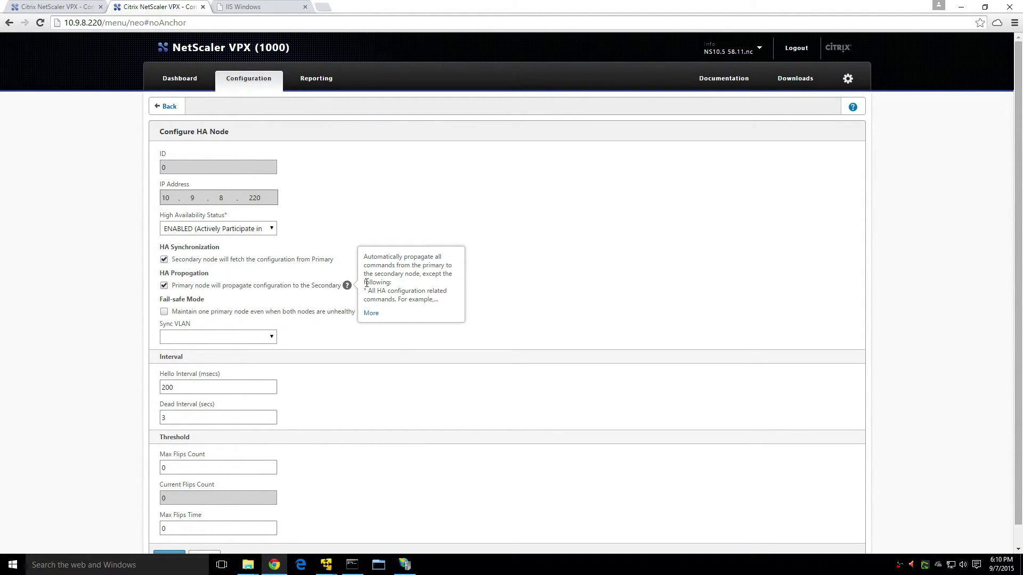
click(370, 314)
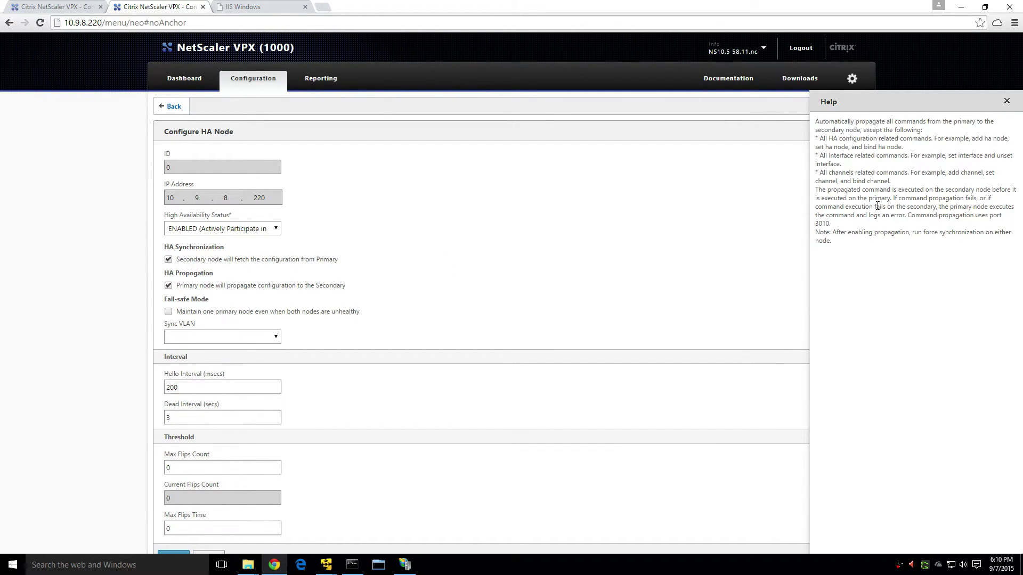
click(1006, 101)
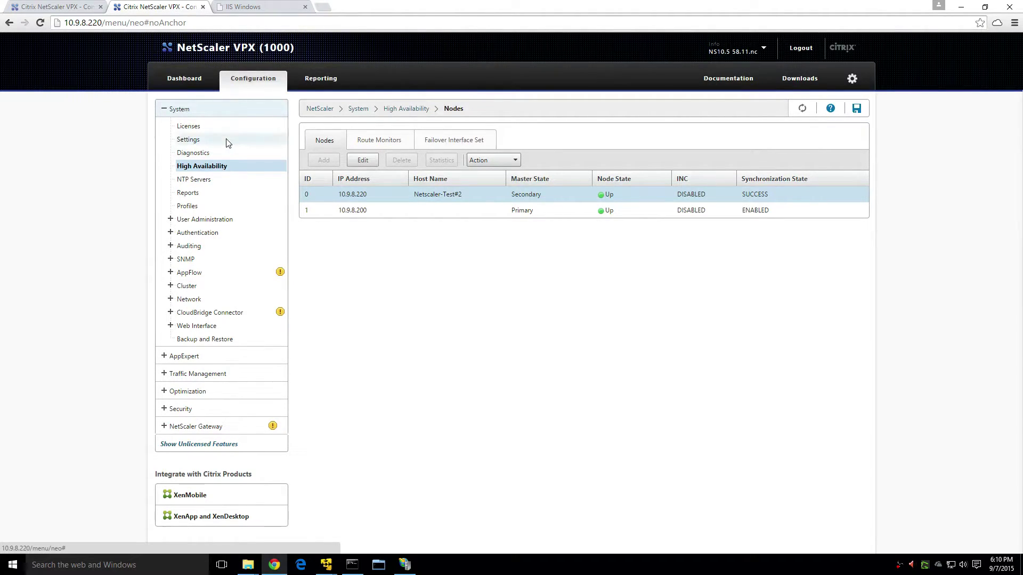
On the .220 appliance, browse the load-balancing virtual servers, services and servers lists.
click(58, 12)
click(159, 12)
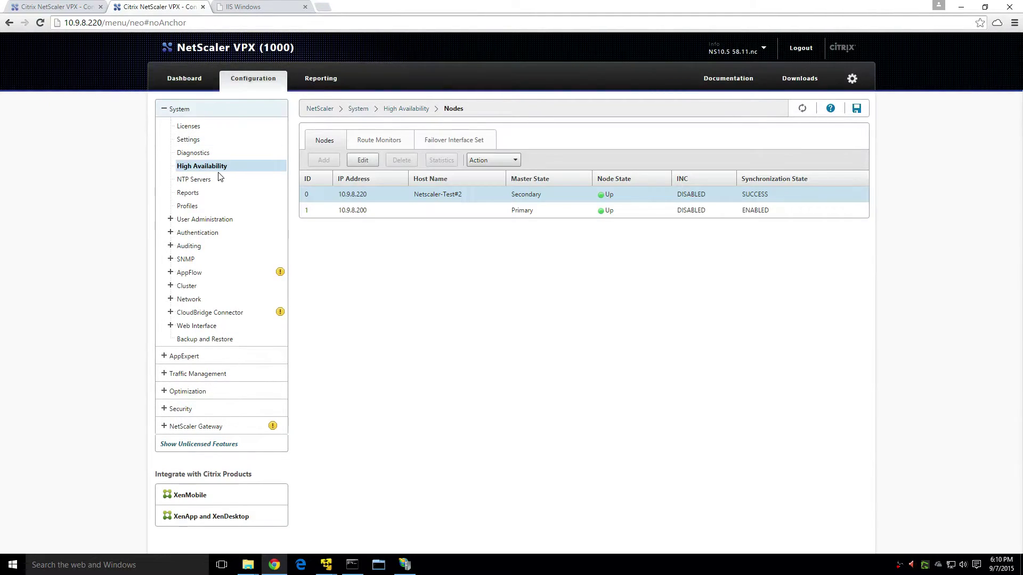
click(187, 379)
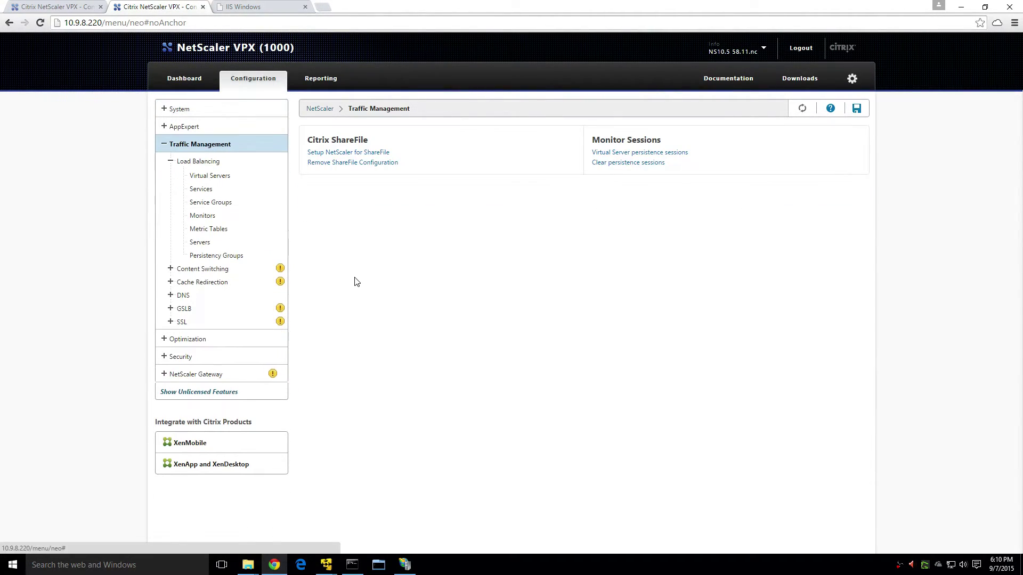
click(206, 177)
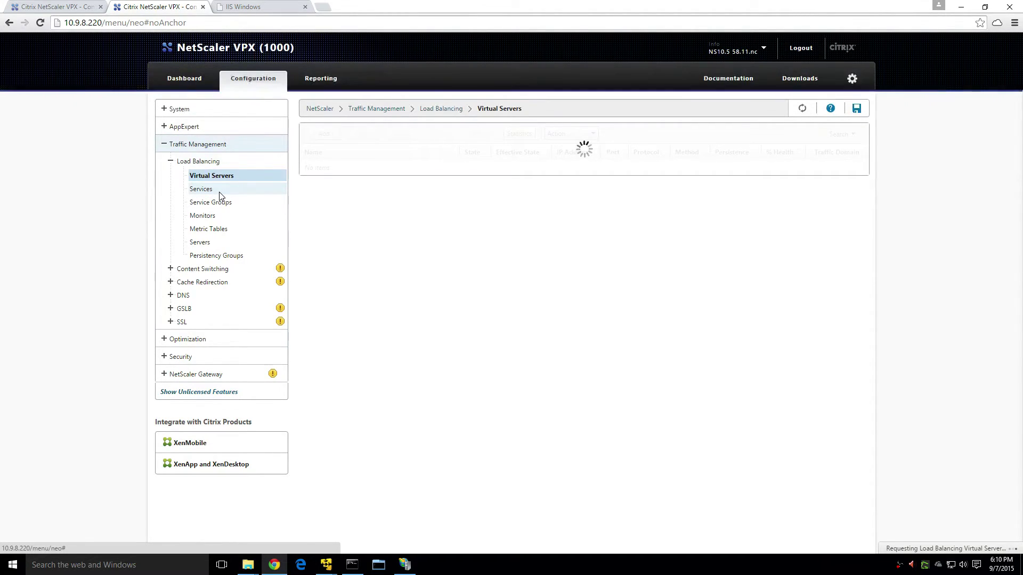
click(219, 196)
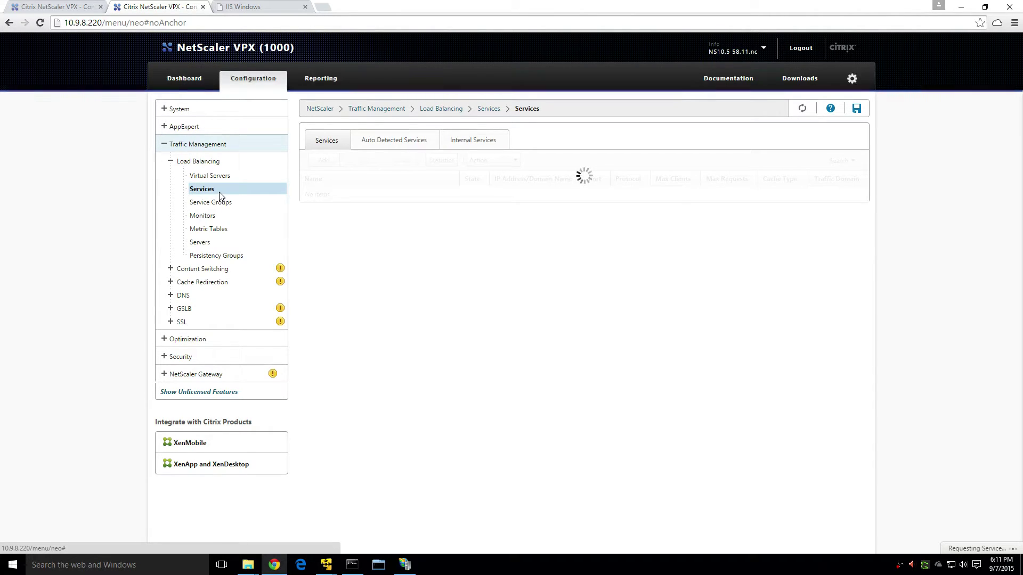
click(216, 242)
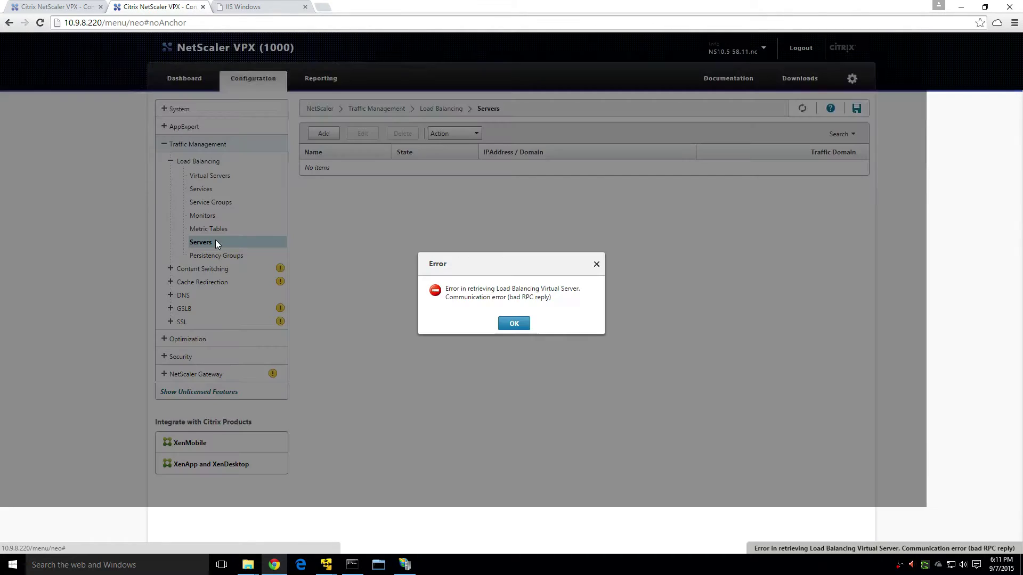
Dismiss the retrieval error and confirm vs.Green_Blue_80 is listed on .220, then return to .200.
click(514, 325)
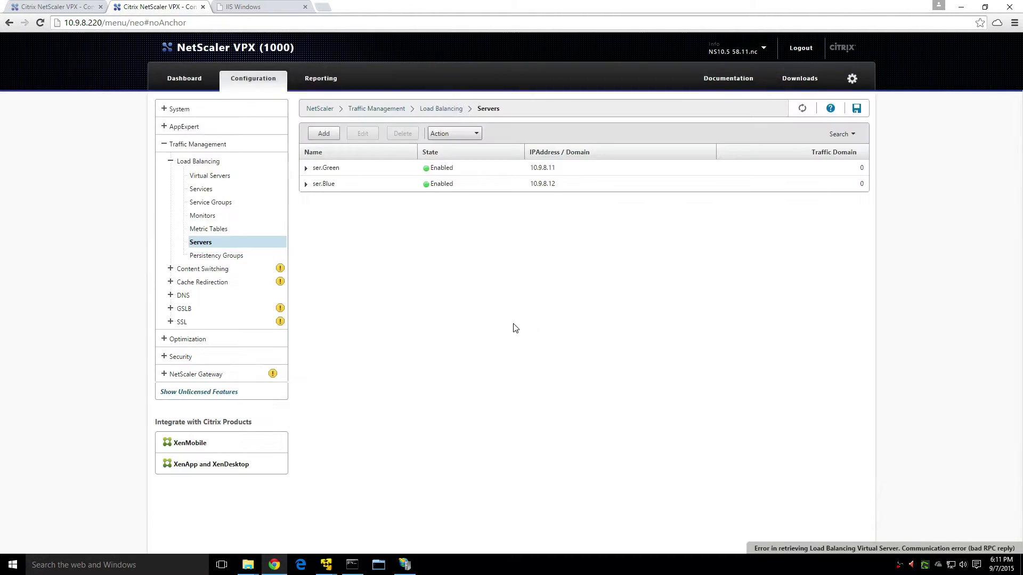
click(207, 216)
click(216, 243)
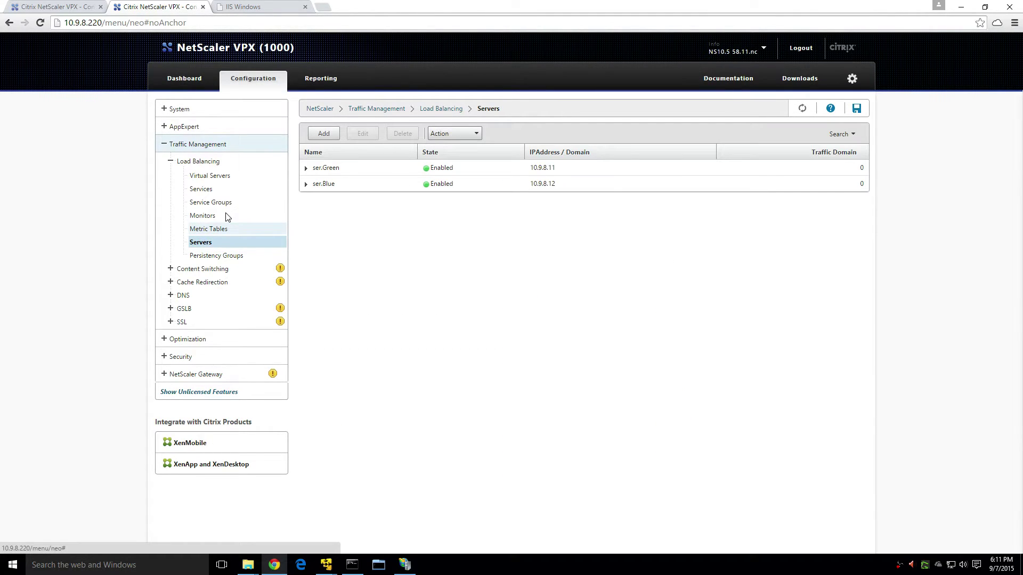
click(213, 176)
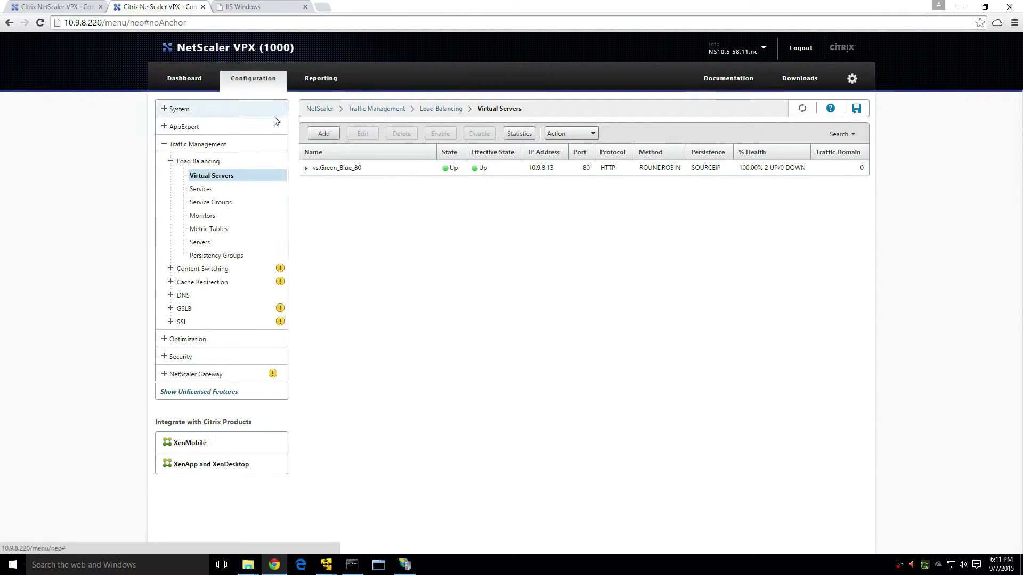
click(42, 7)
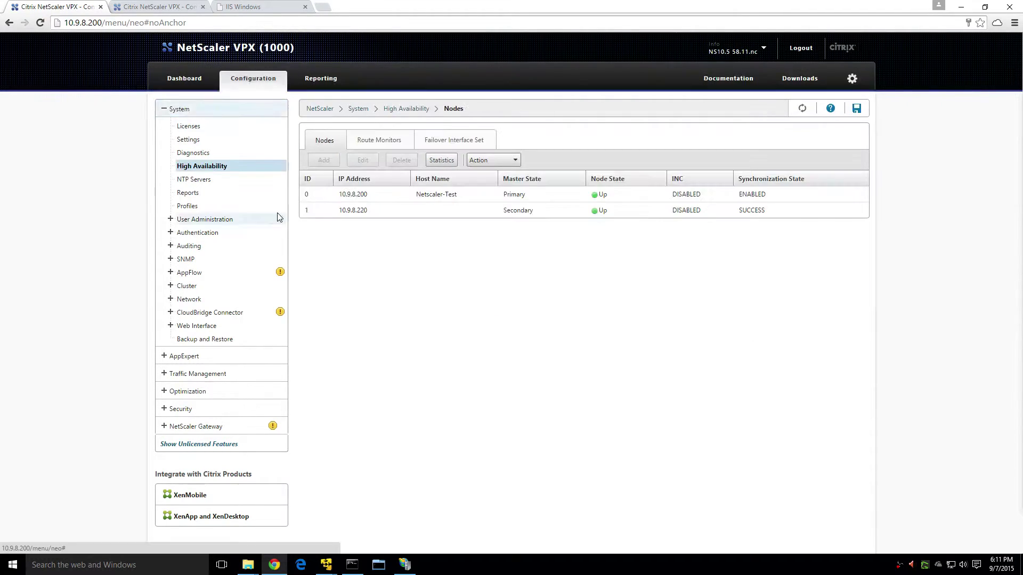
Review the .200 Primary and .220 Secondary HA node status, then go to .220's virtual servers.
click(308, 195)
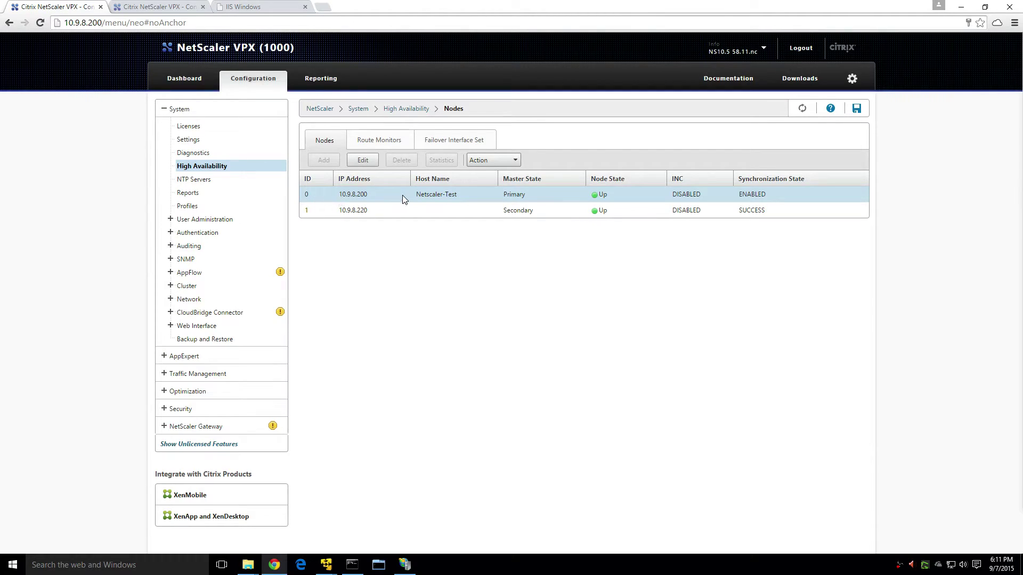
click(436, 194)
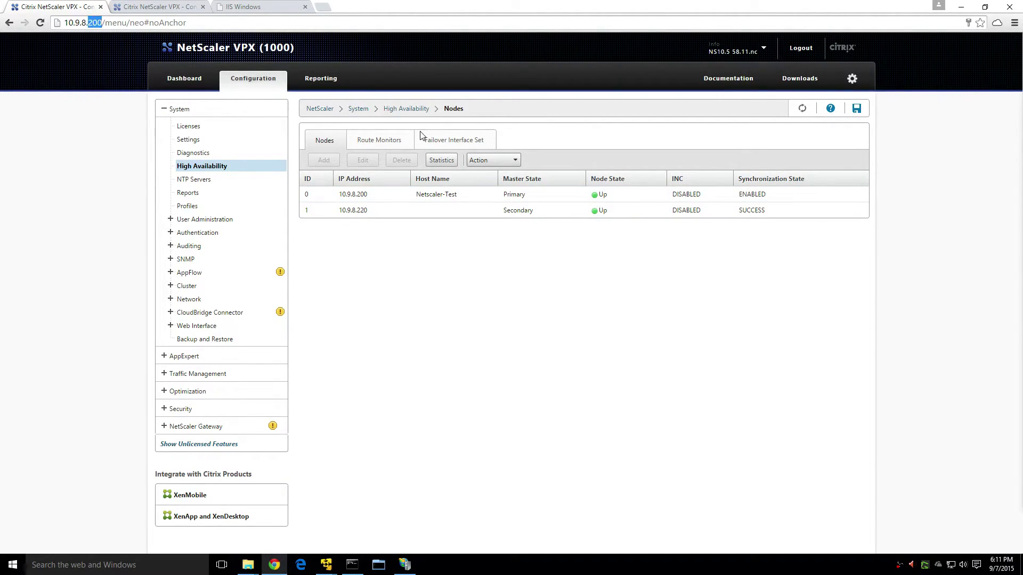
click(525, 193)
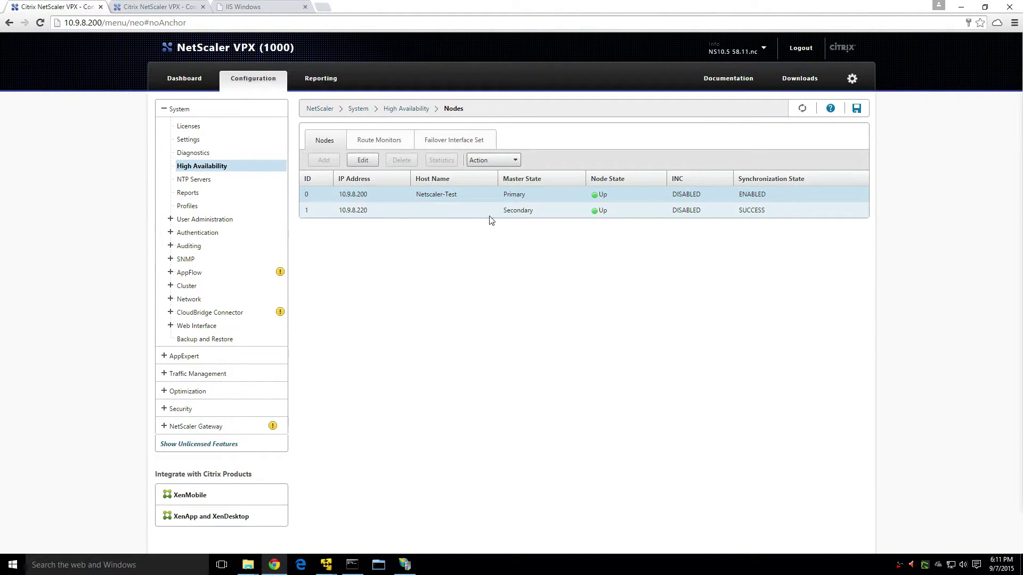
click(141, 7)
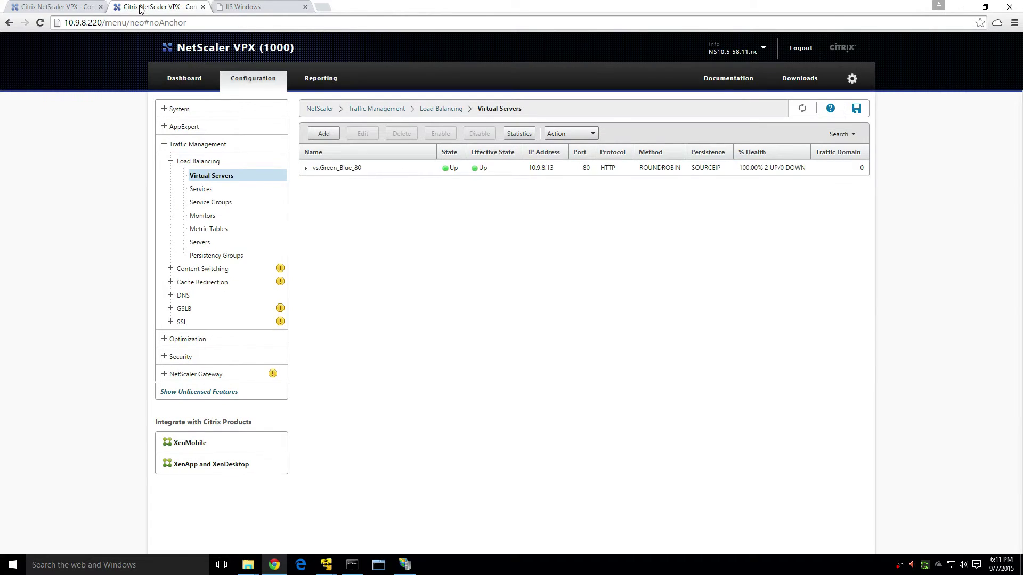
Delete vs.Green_Blue_80 from the .220 appliance and refresh the now-empty virtual servers list.
right_click(367, 168)
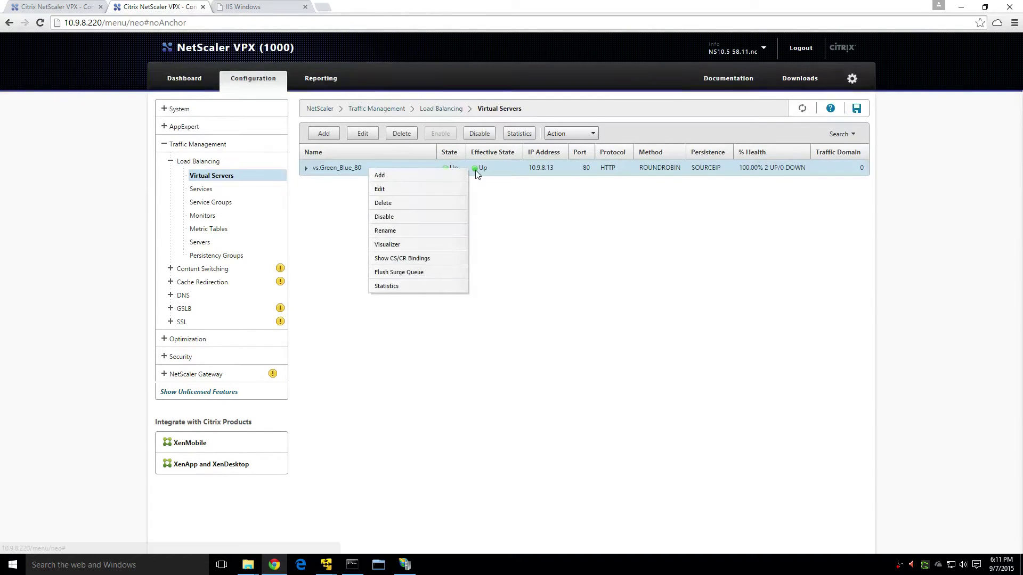
click(431, 203)
click(496, 322)
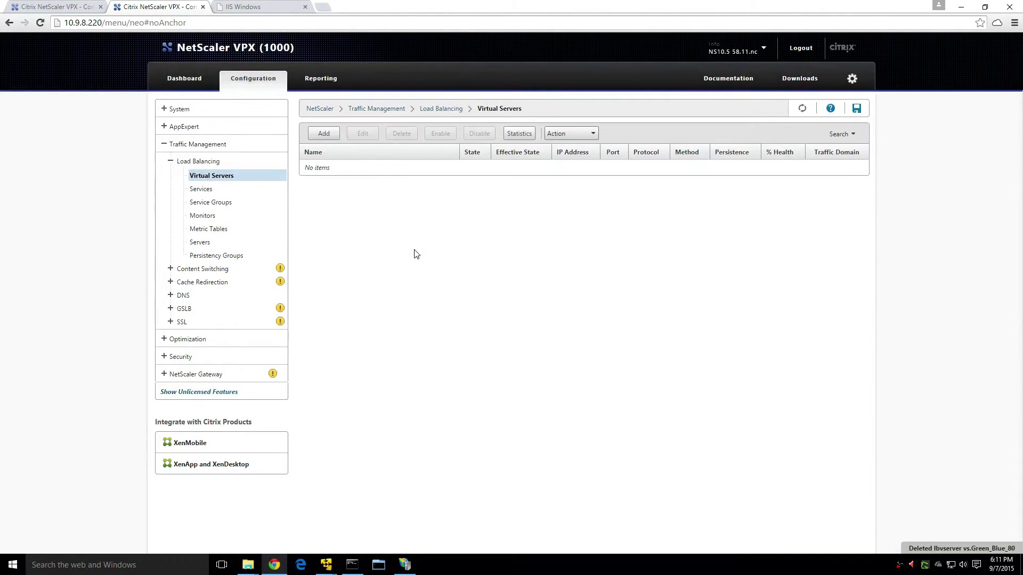
click(799, 110)
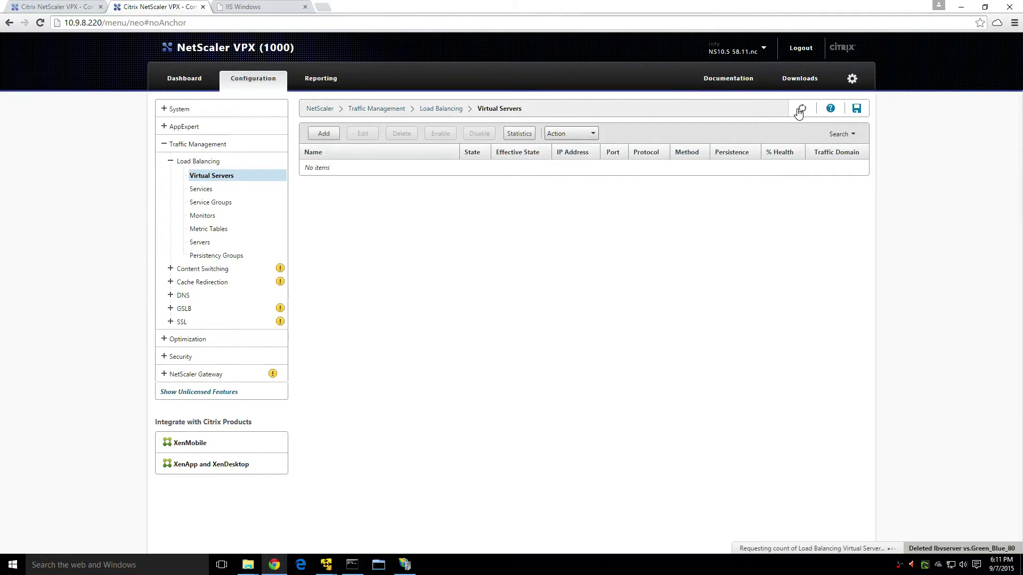
click(65, 7)
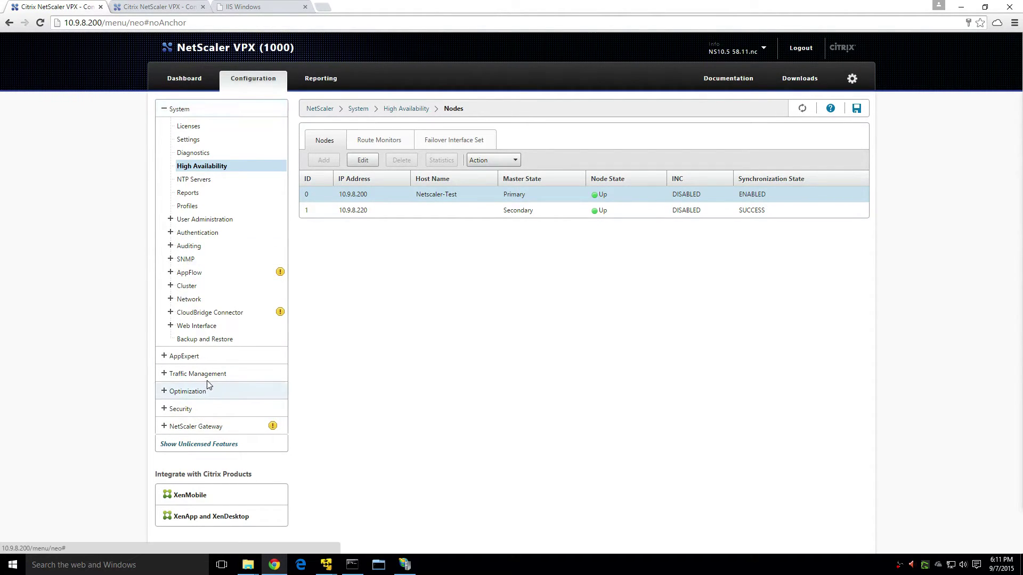
click(226, 176)
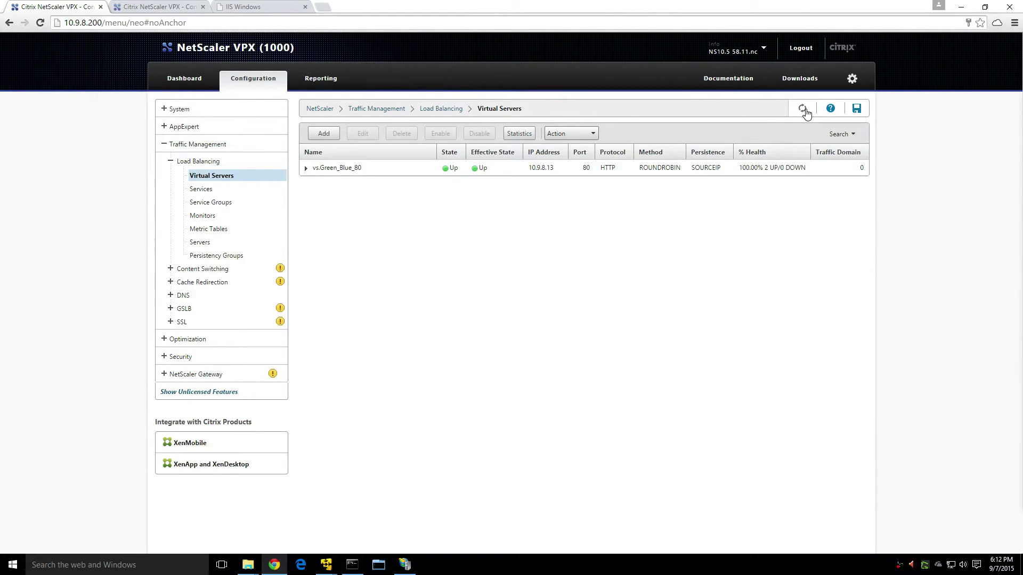
click(261, 7)
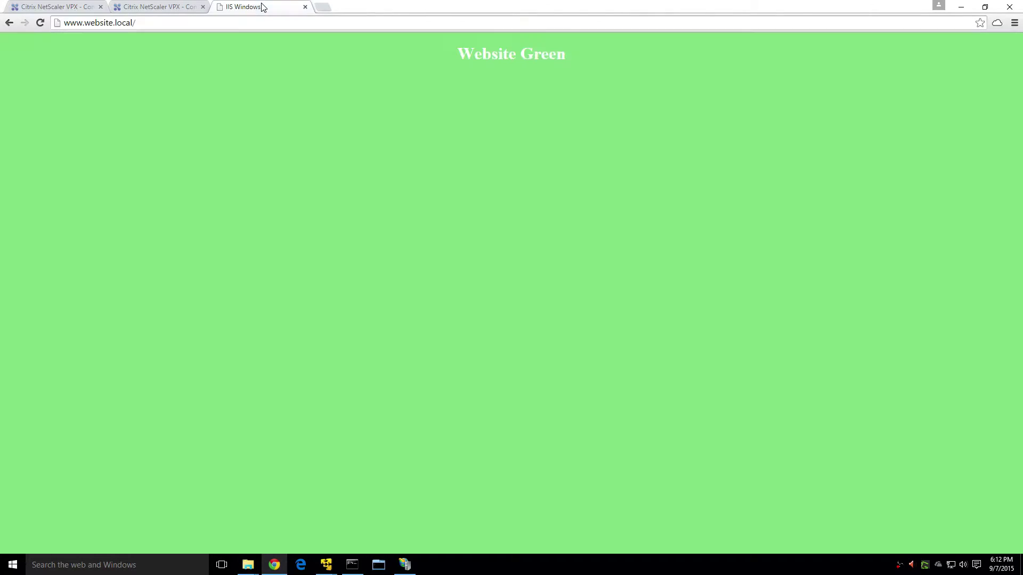
click(40, 21)
click(49, 8)
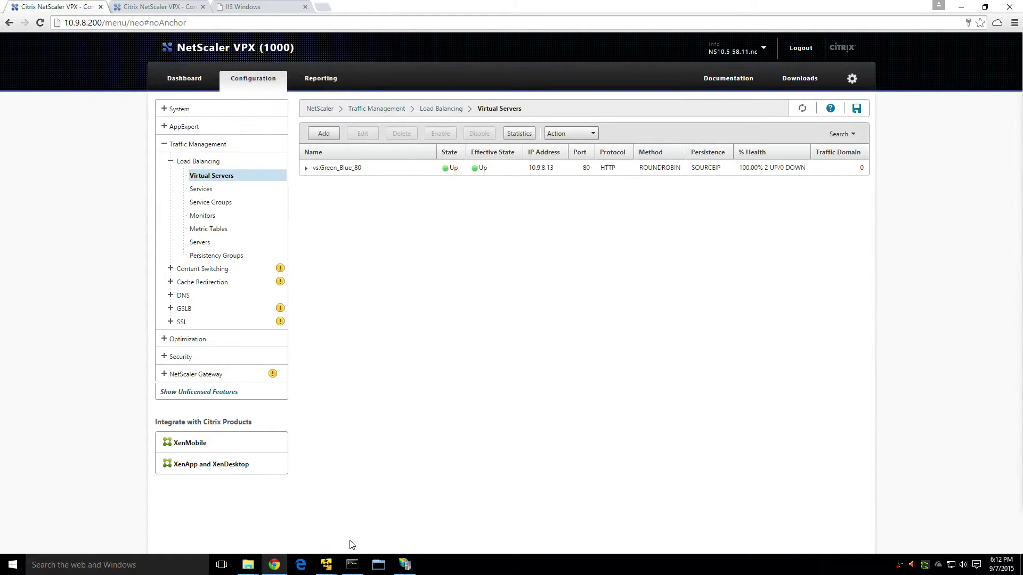
click(352, 564)
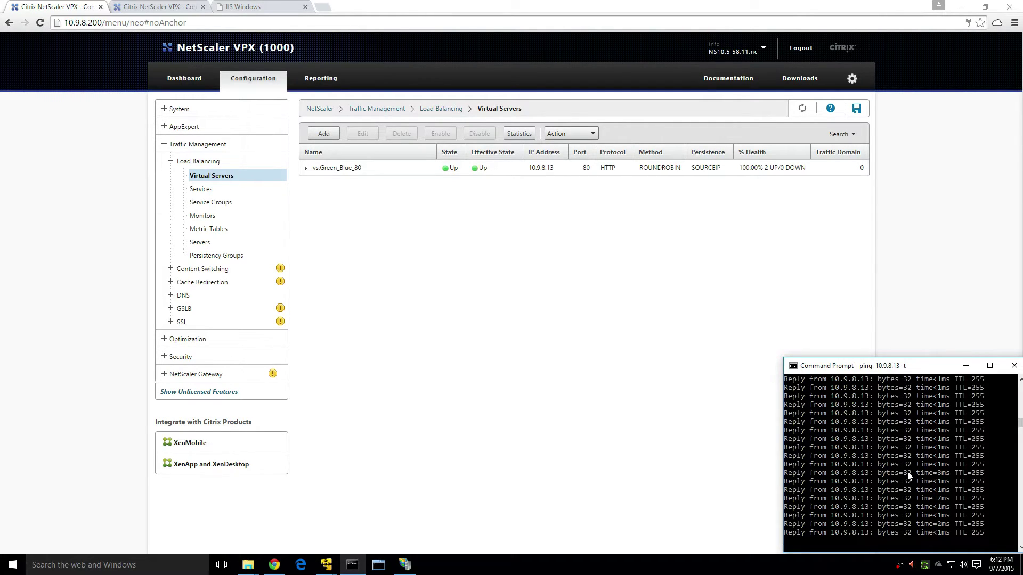
click(642, 238)
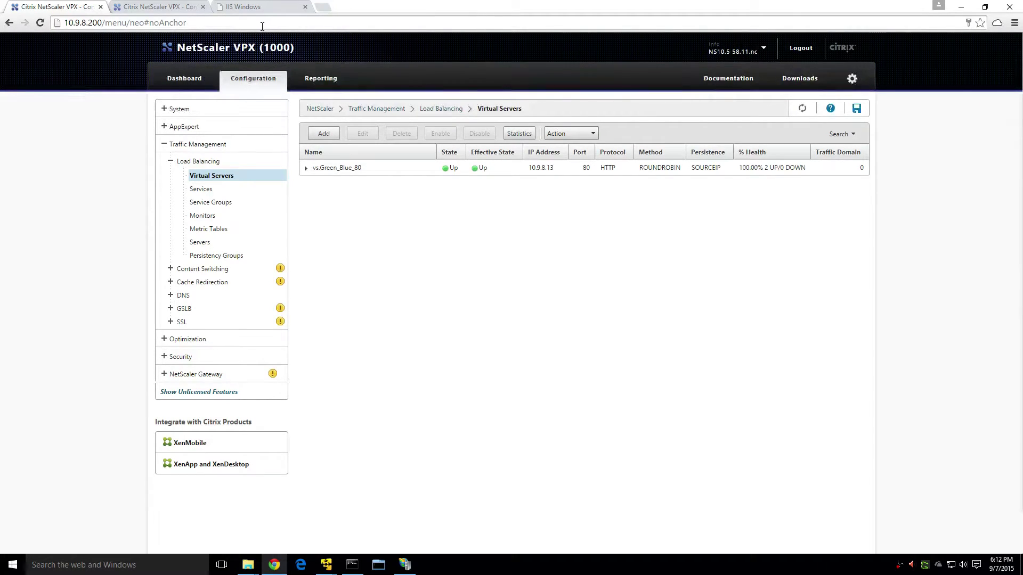
click(183, 9)
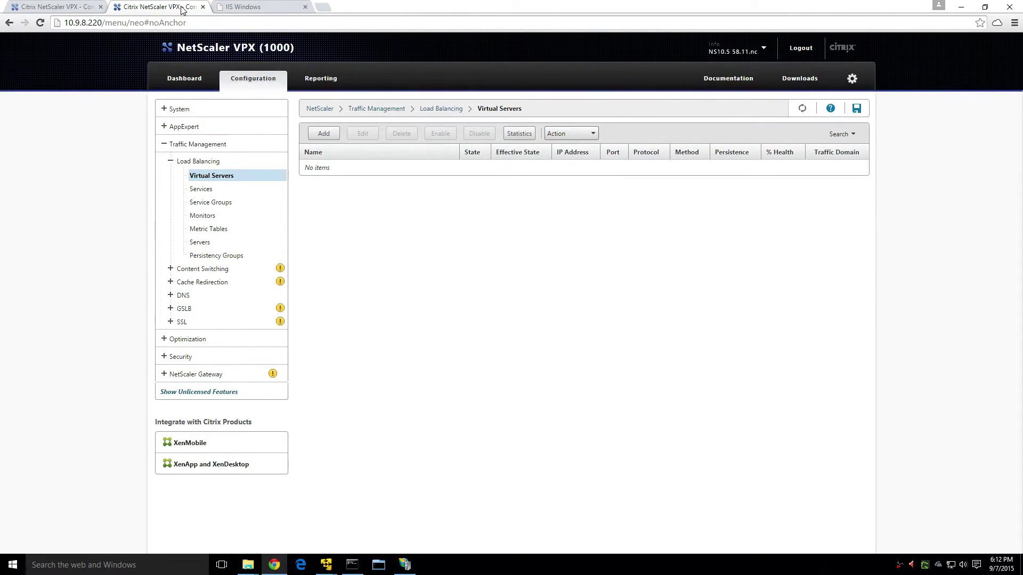
click(801, 108)
Rename the .200 virtual server vs.Green_Blue_80 to vs.Green_Blue_Website.
click(47, 7)
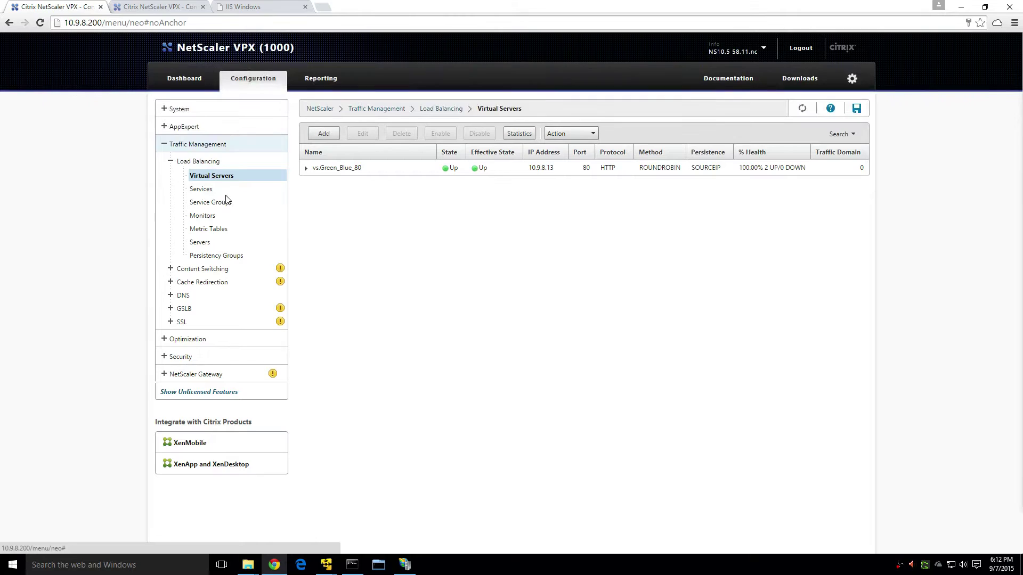
click(395, 171)
right_click(360, 162)
click(389, 225)
click(236, 169)
key(BackSpace)
key(BackSpace)
text(Website)
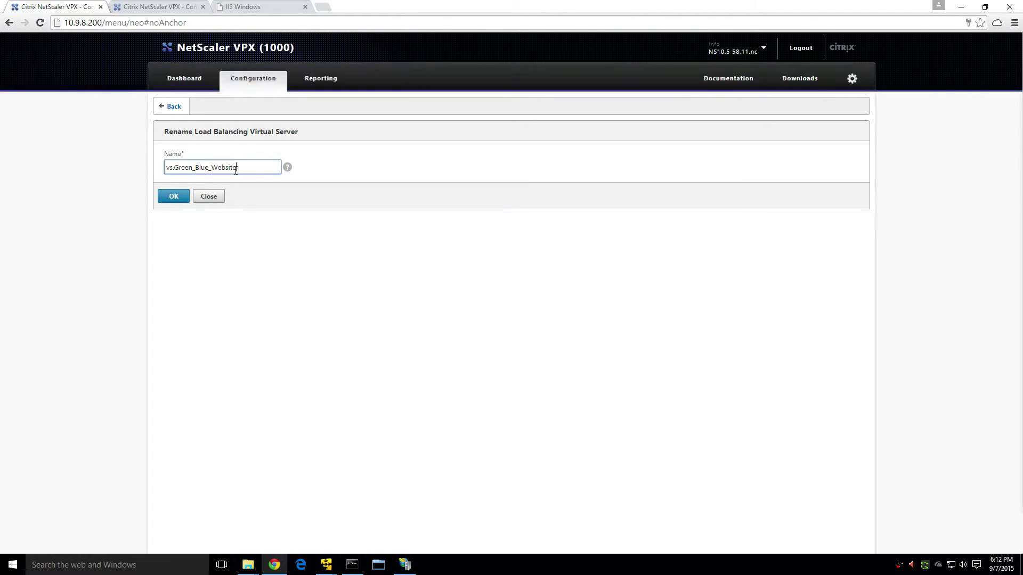
click(178, 197)
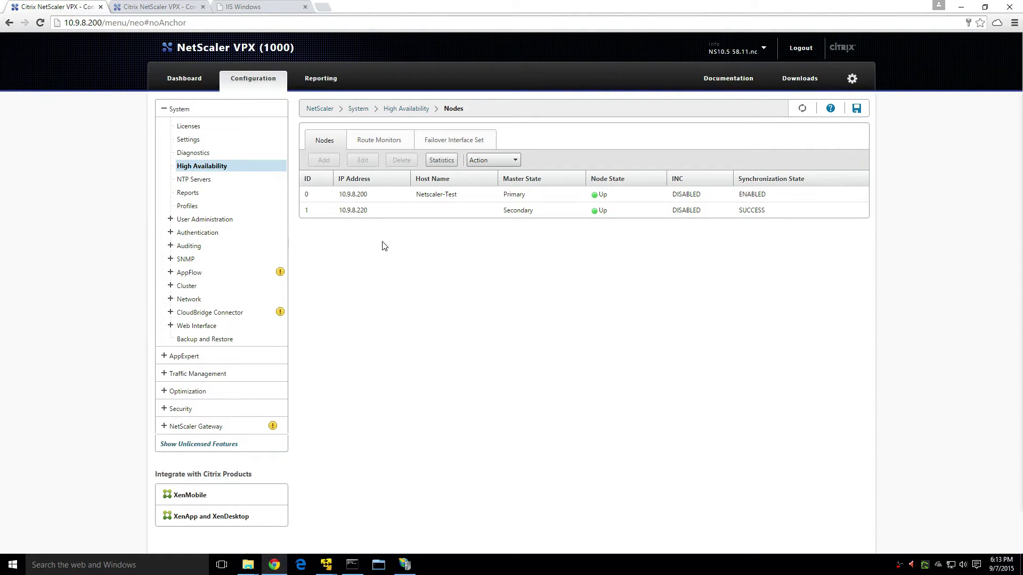
Delete the .220 secondary node from the .200 appliance's HA nodes list.
click(410, 211)
right_click(397, 214)
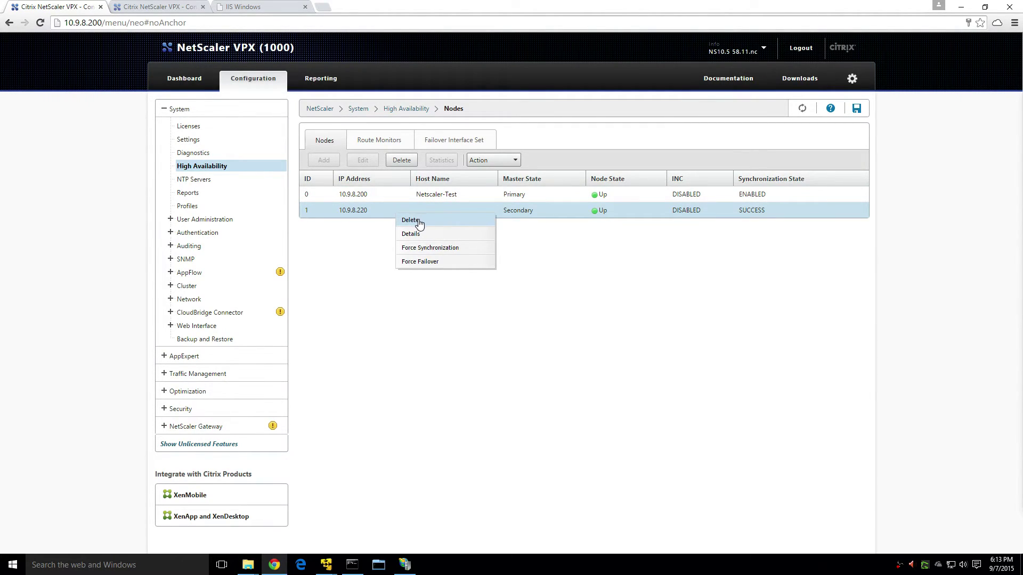
click(419, 221)
click(495, 324)
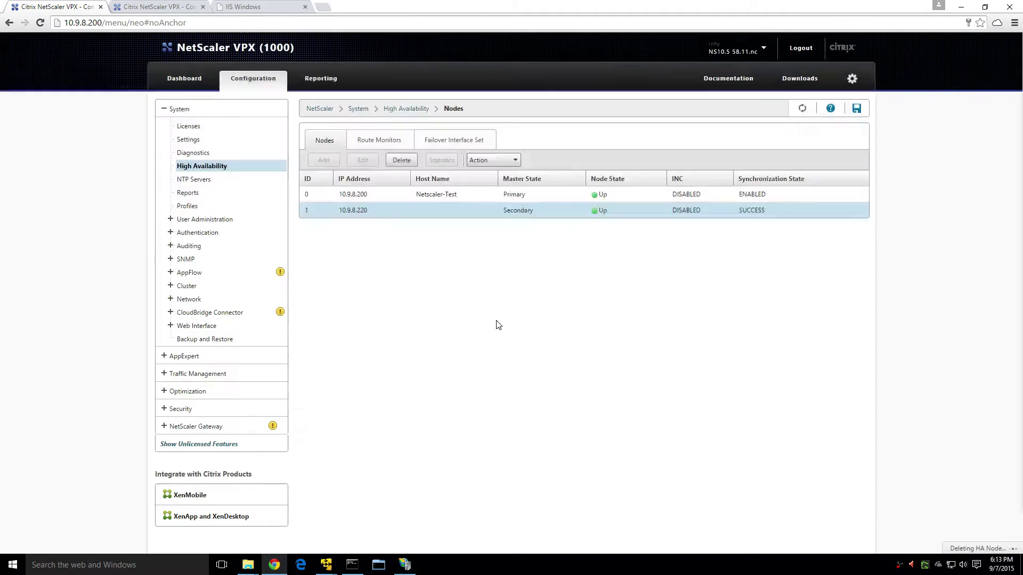
On the .220 appliance, delete the .200 peer from High Availability Nodes and refresh the list.
key(ctrl+Tab)
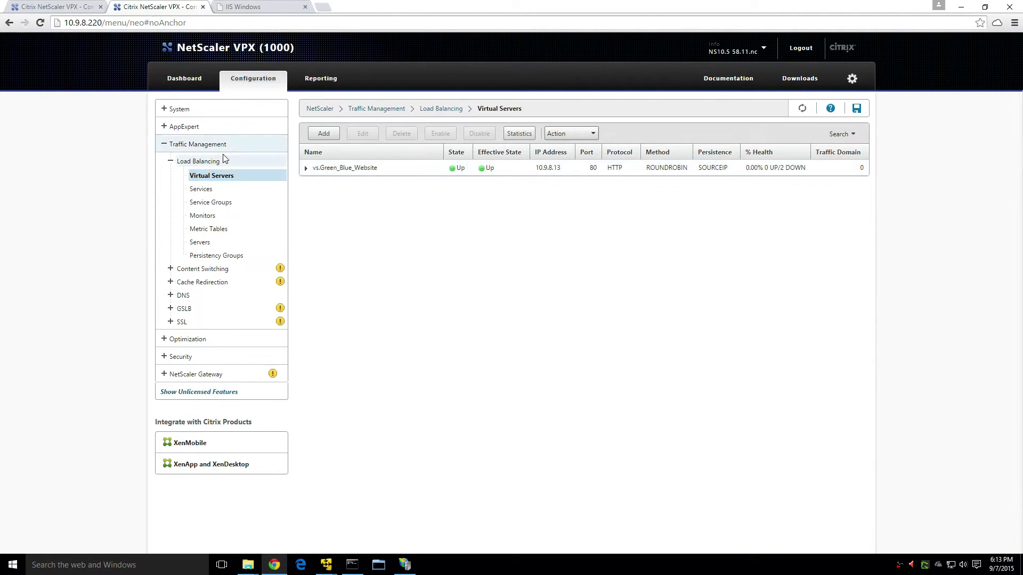
click(179, 108)
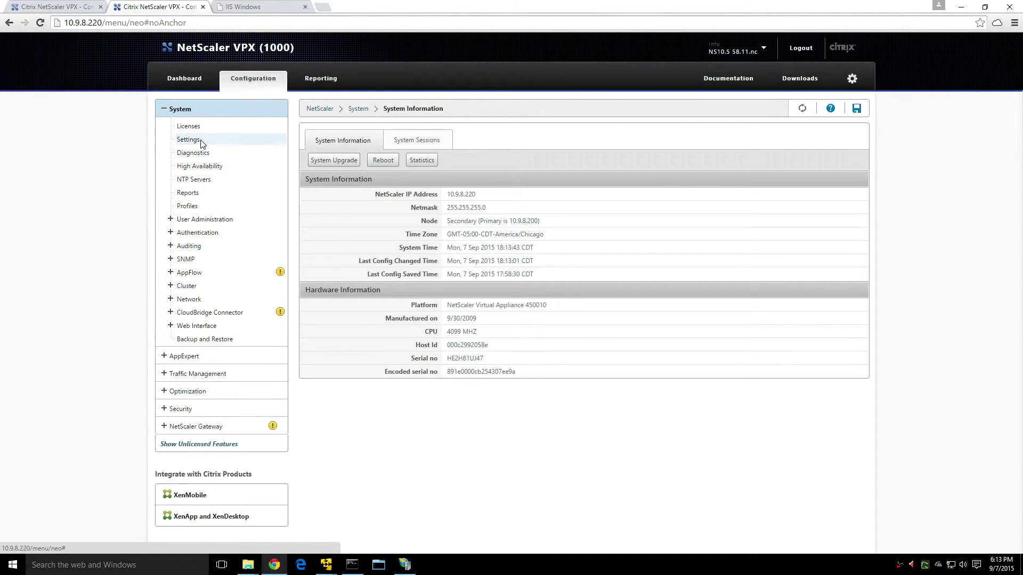
click(212, 167)
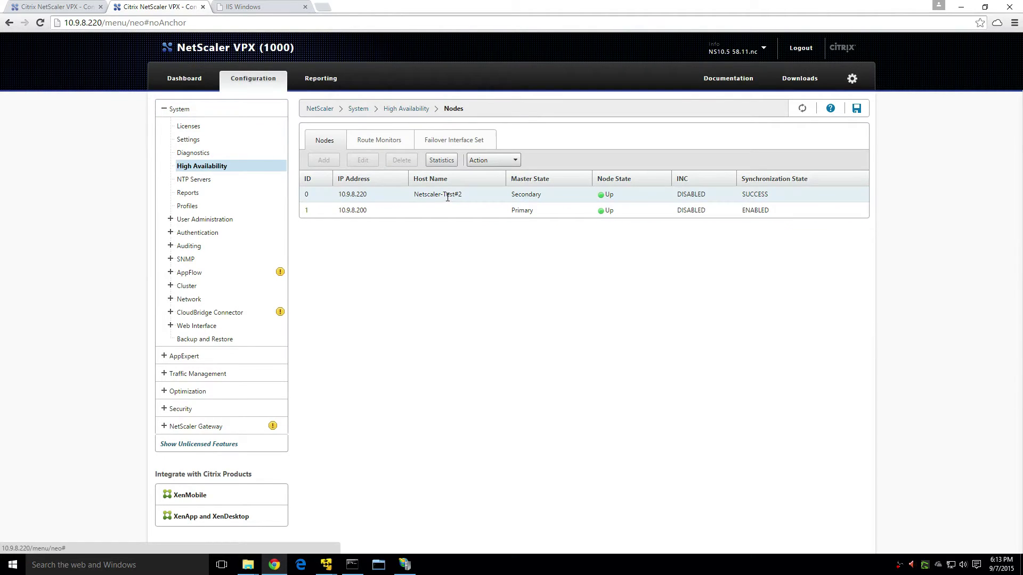
right_click(429, 196)
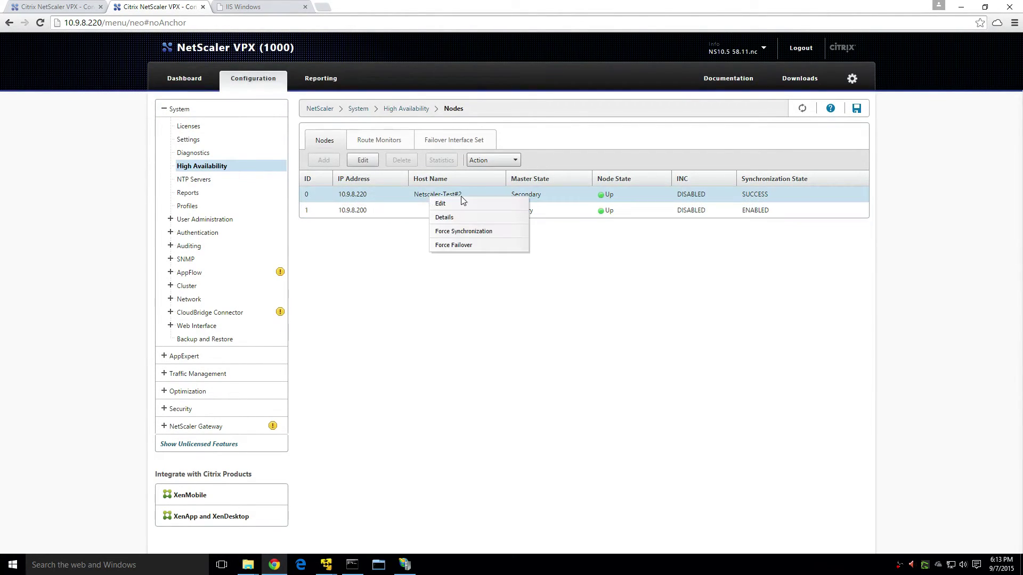
right_click(408, 209)
click(443, 217)
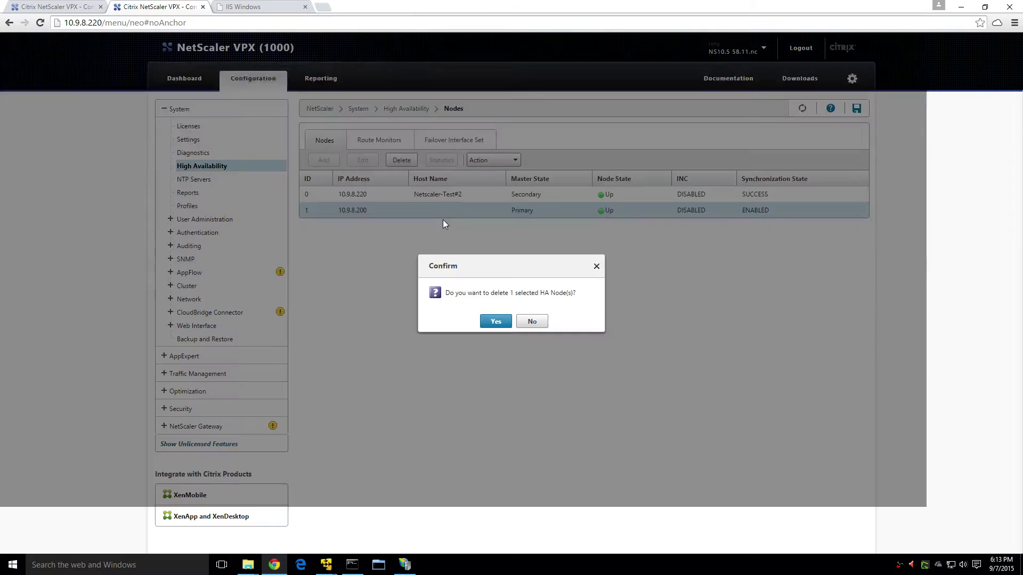
click(501, 321)
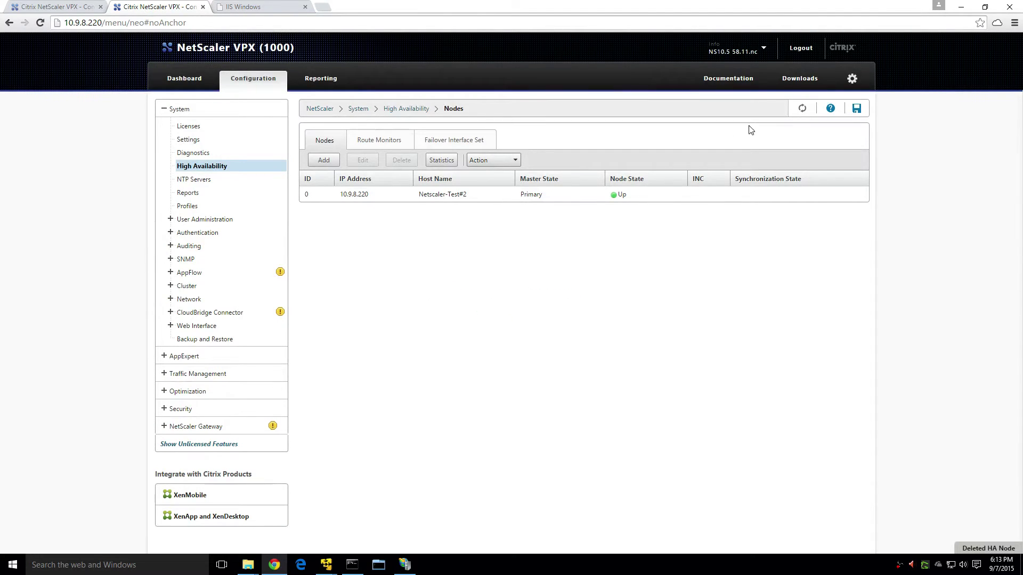
click(803, 110)
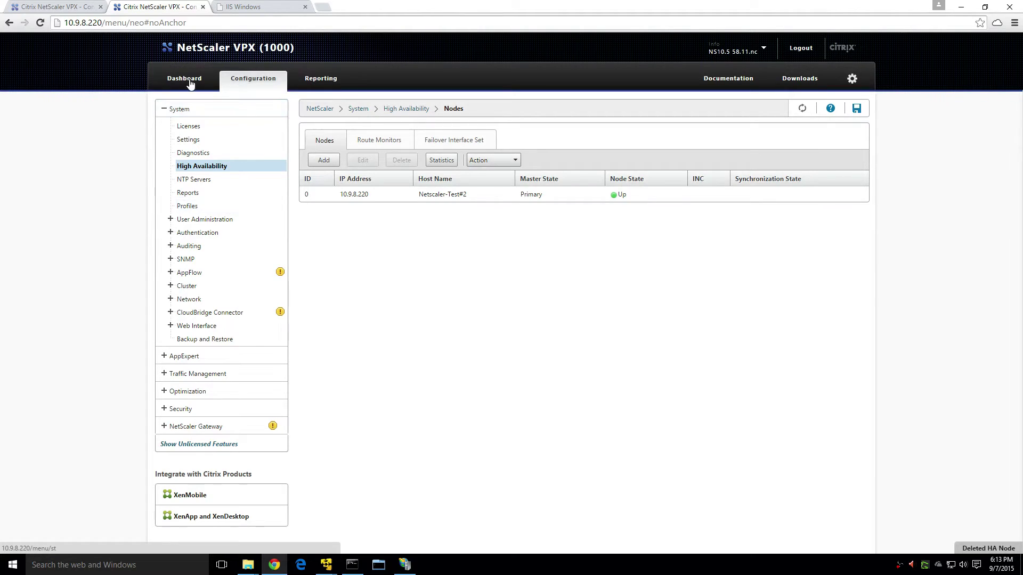
Show vs.Green_Blue_Website in the virtual servers lists of both .220 and .200, refreshing .200's status.
click(182, 376)
click(235, 177)
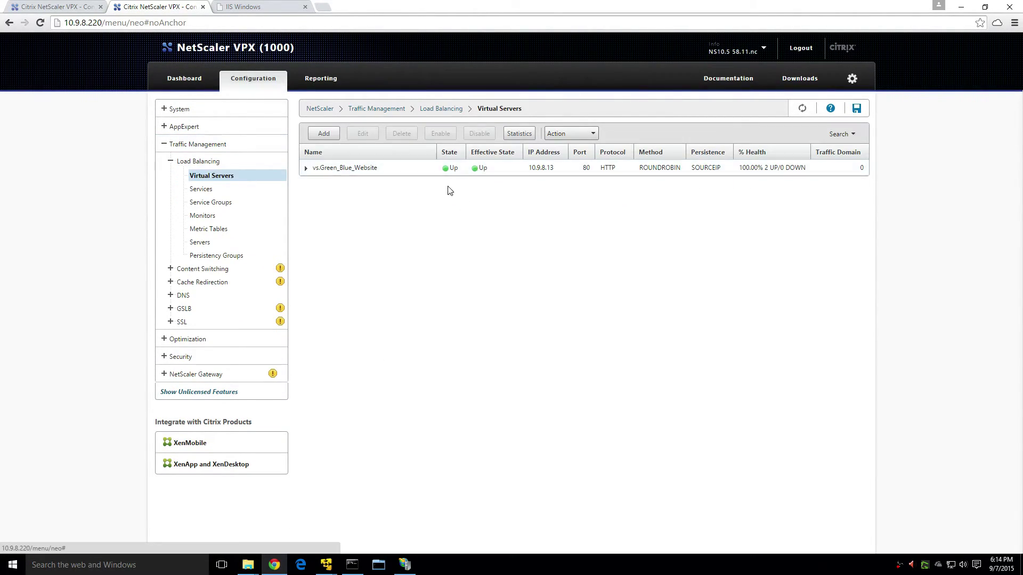
click(75, 8)
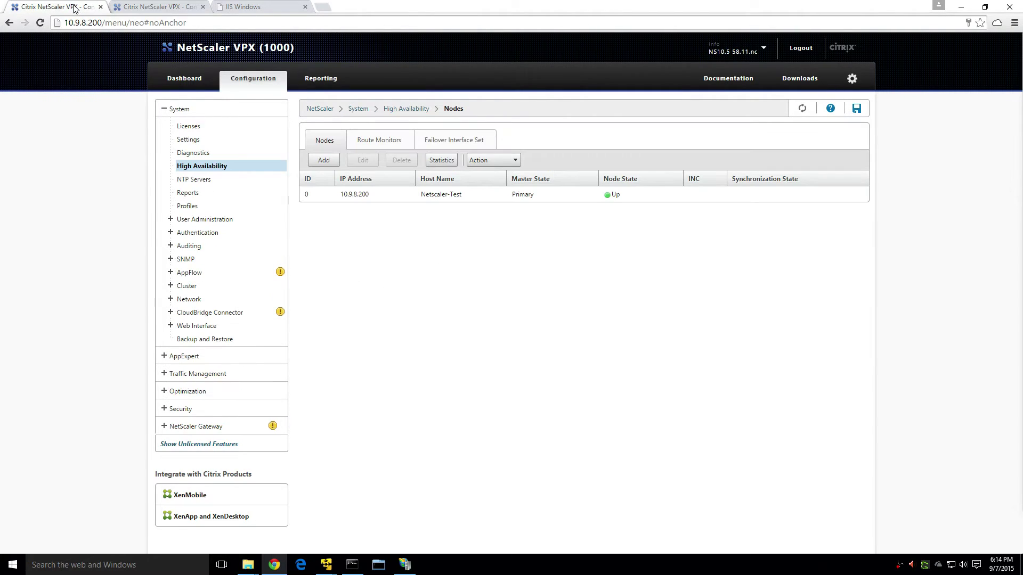
click(216, 374)
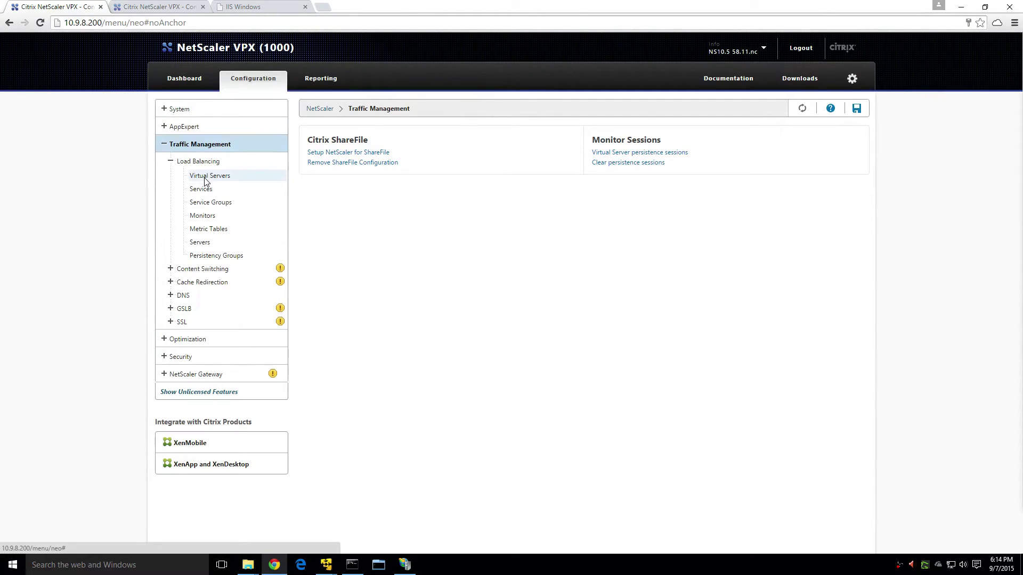
click(206, 179)
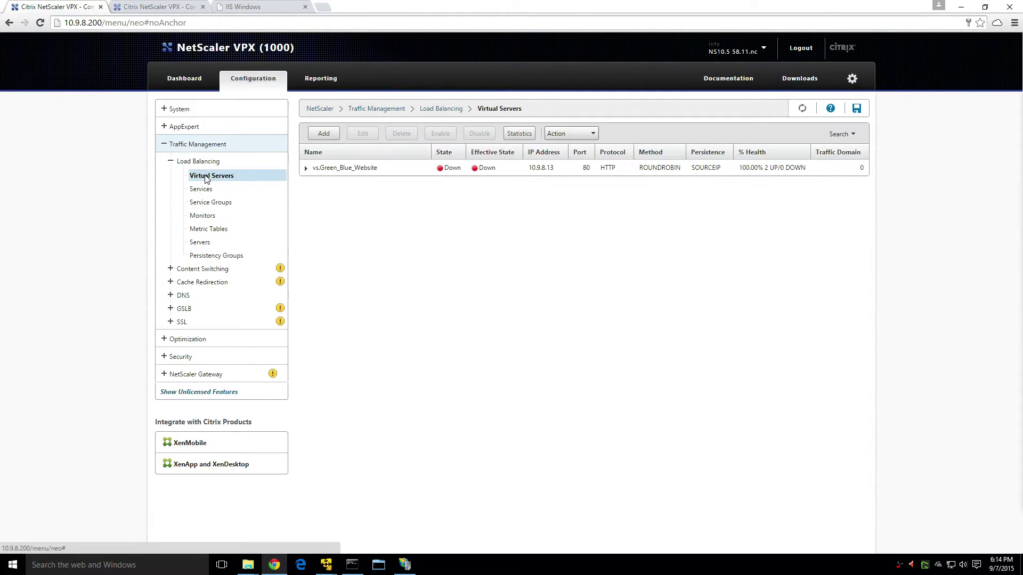
click(802, 109)
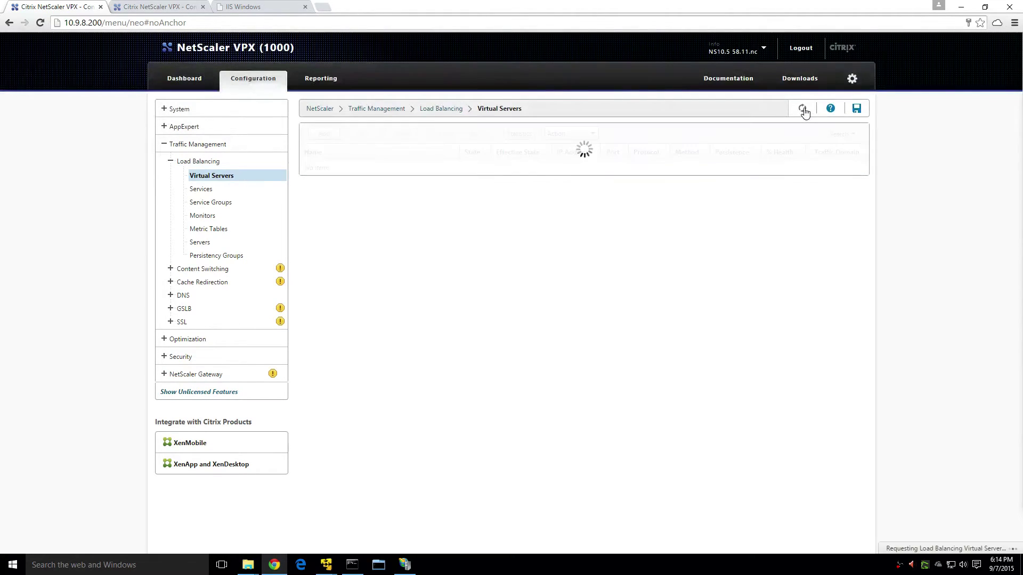
click(158, 6)
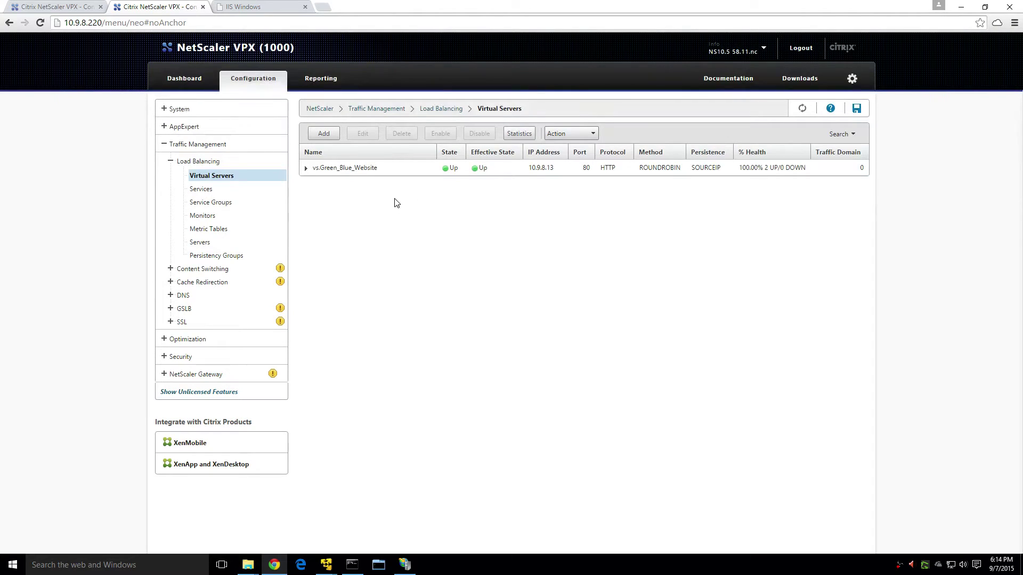
Delete vs.Green_Blue_Website and the services svc.Green_80 and svc.Blue_80 on .220.
right_click(348, 169)
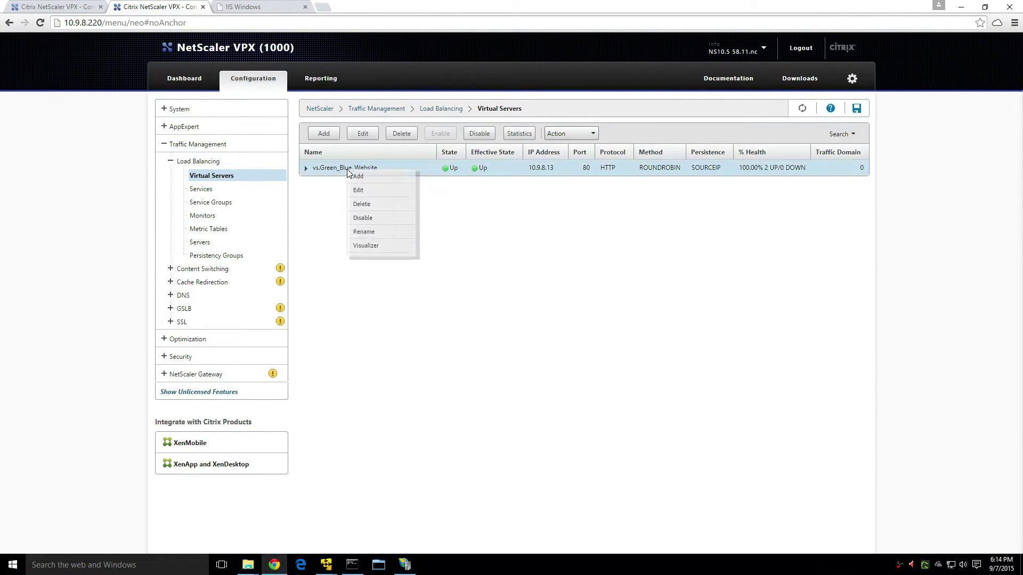
click(402, 205)
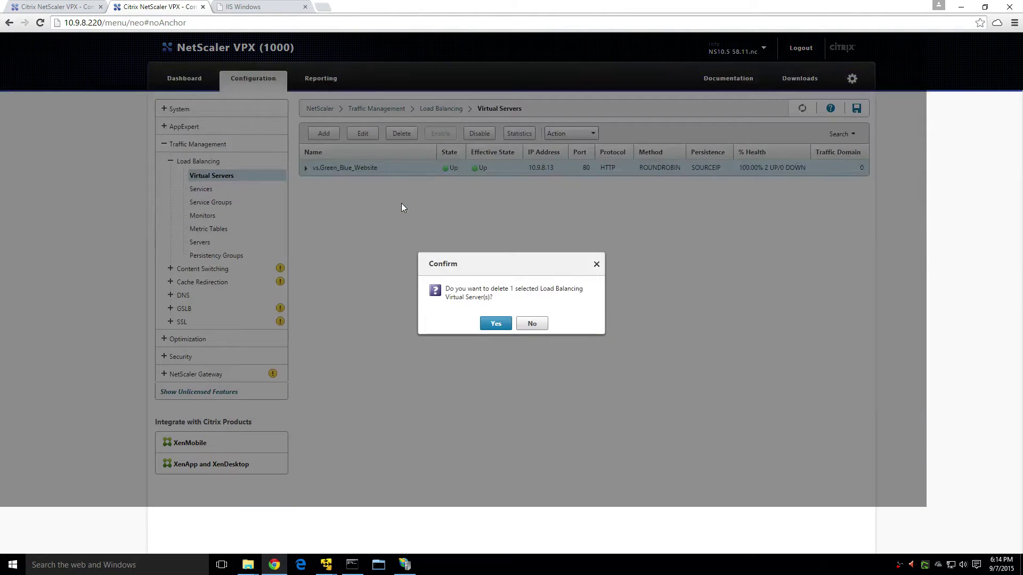
click(495, 324)
click(219, 191)
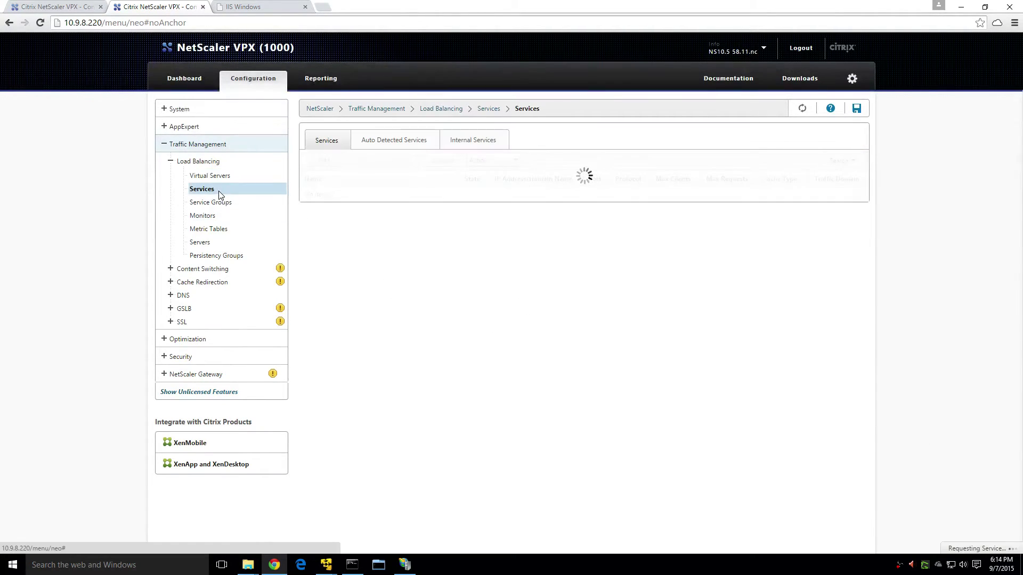
right_click(333, 195)
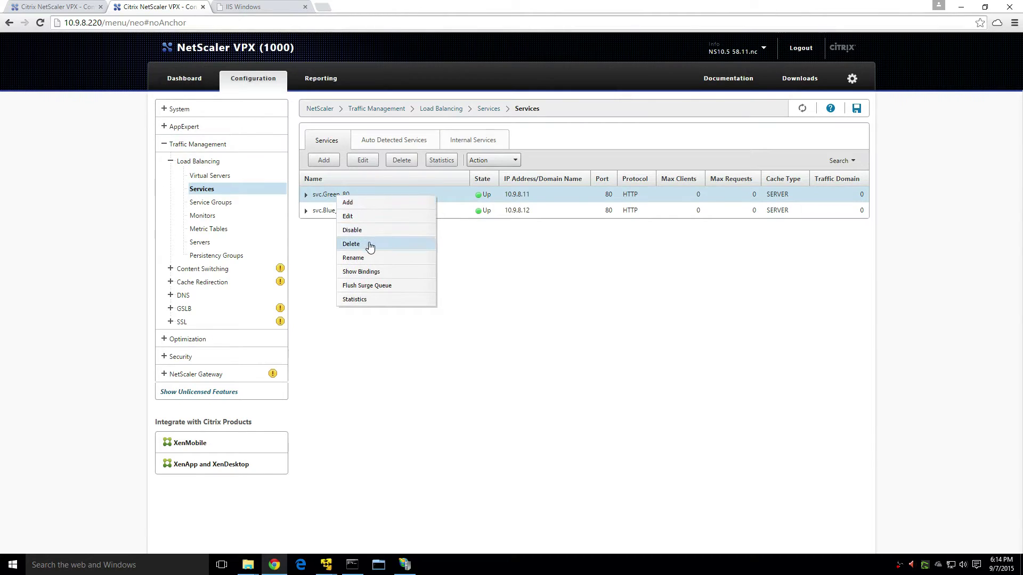
click(369, 243)
click(495, 322)
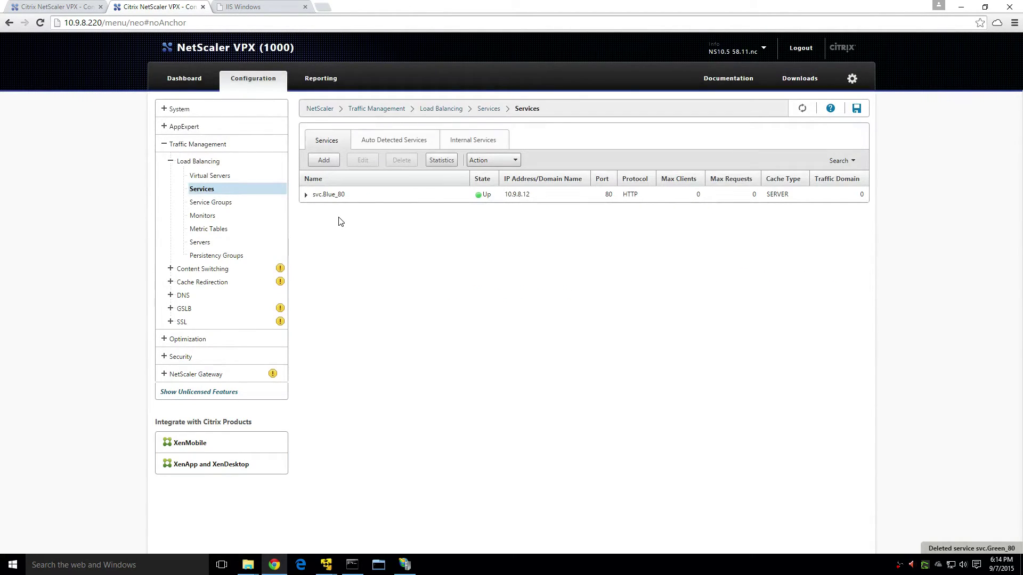
right_click(341, 194)
click(368, 245)
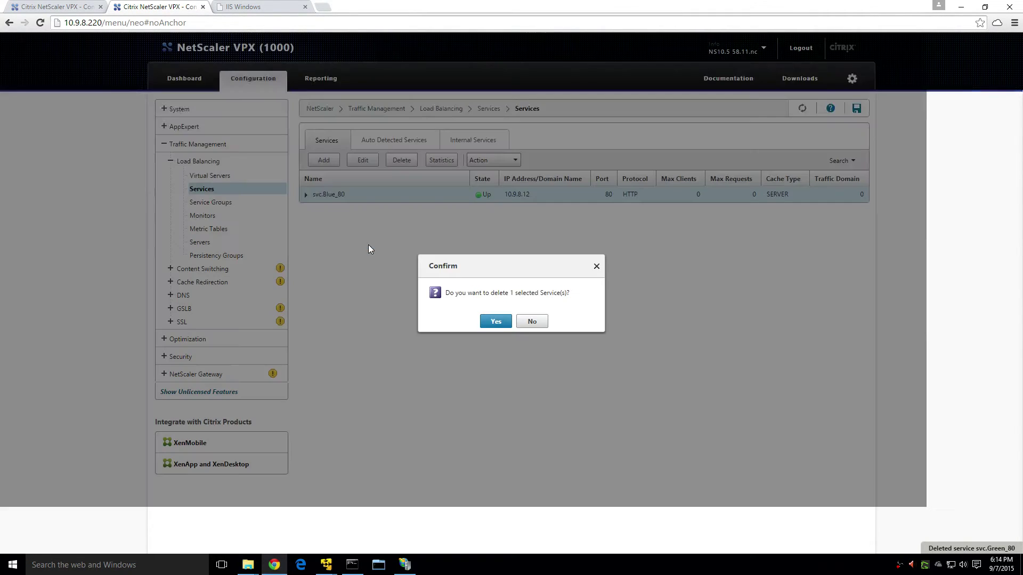
click(494, 321)
Delete the servers ser.Green and ser.Blue, then verify the virtual servers list is empty.
click(198, 242)
right_click(341, 168)
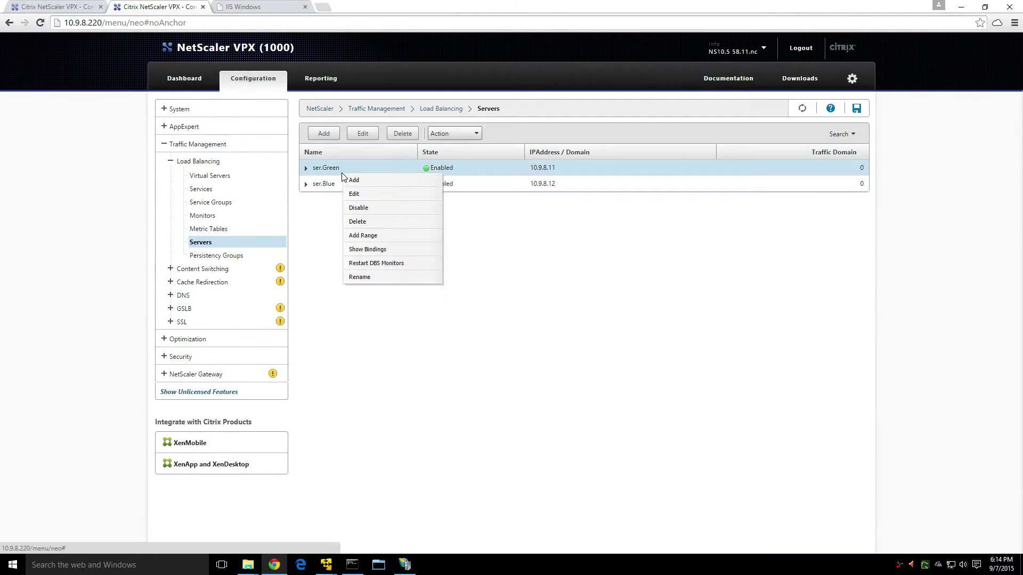
click(368, 221)
click(495, 321)
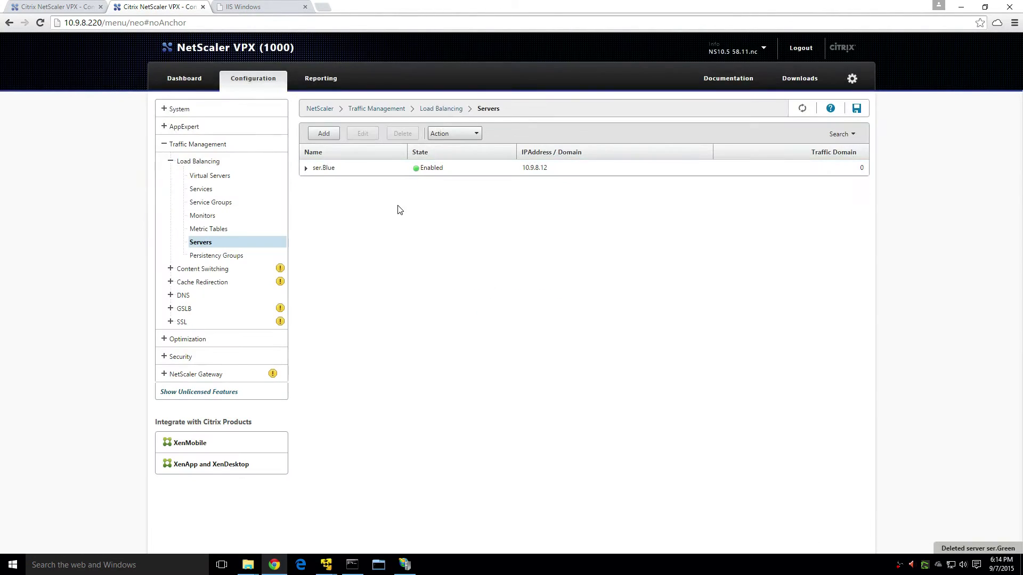
right_click(352, 170)
click(389, 220)
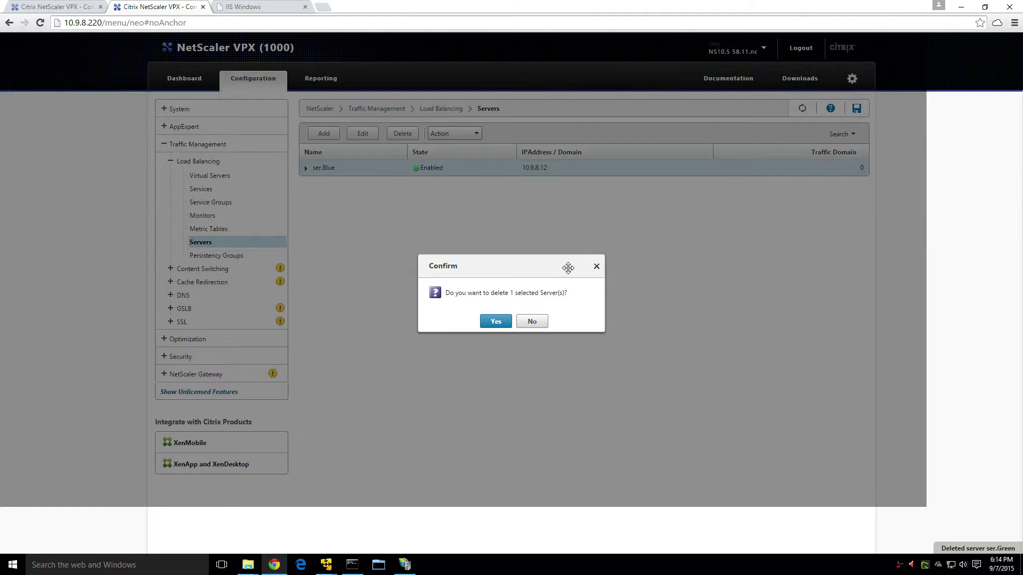
click(500, 321)
click(803, 108)
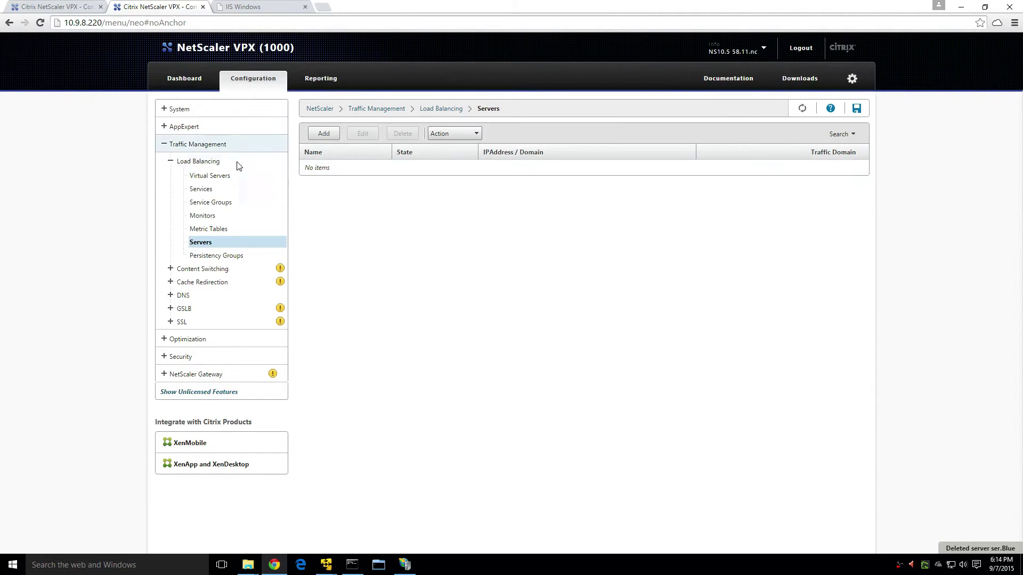
click(211, 176)
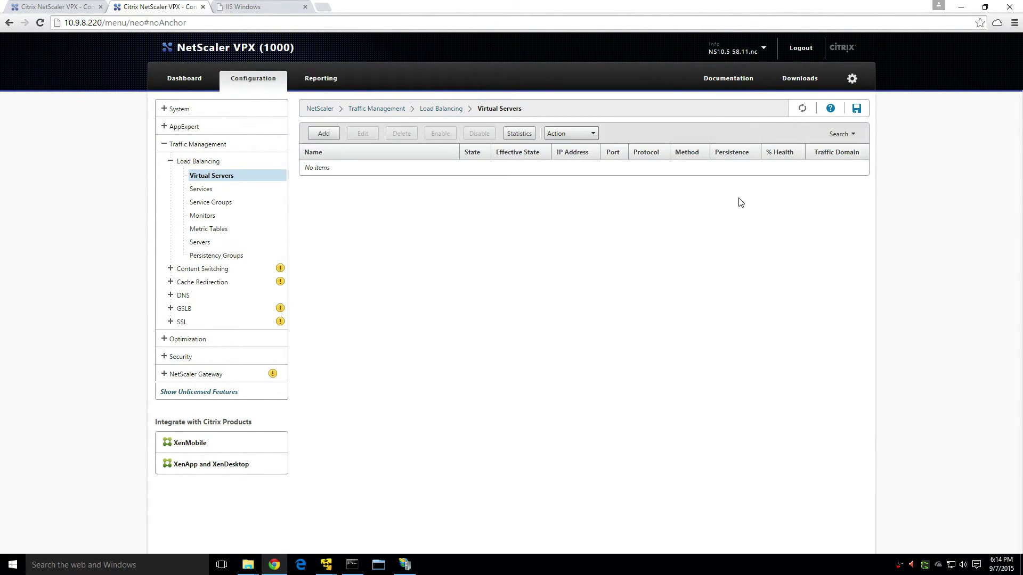
Check .200's services, servers and System Information, then move to the .220 appliance.
click(57, 6)
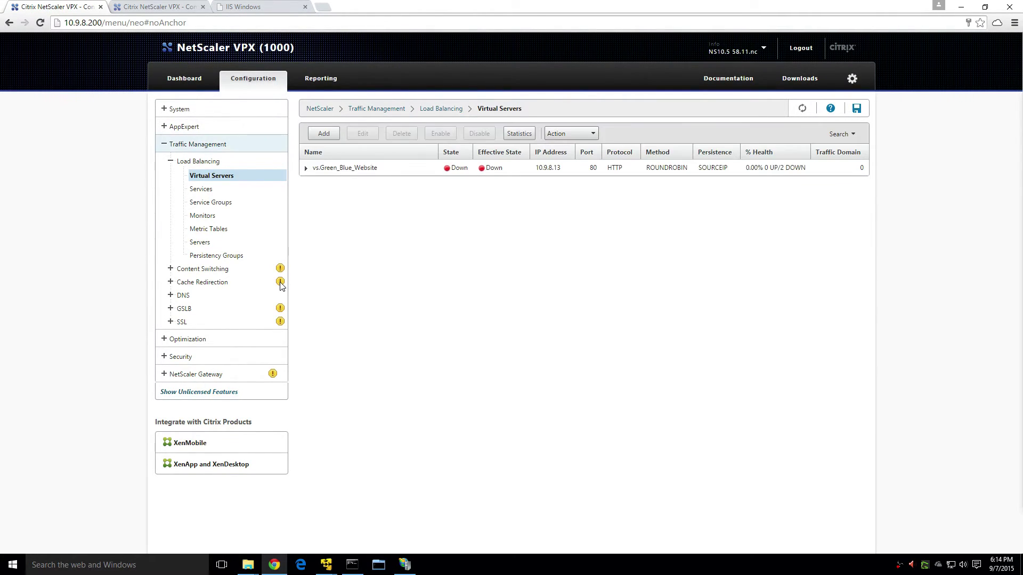
click(214, 192)
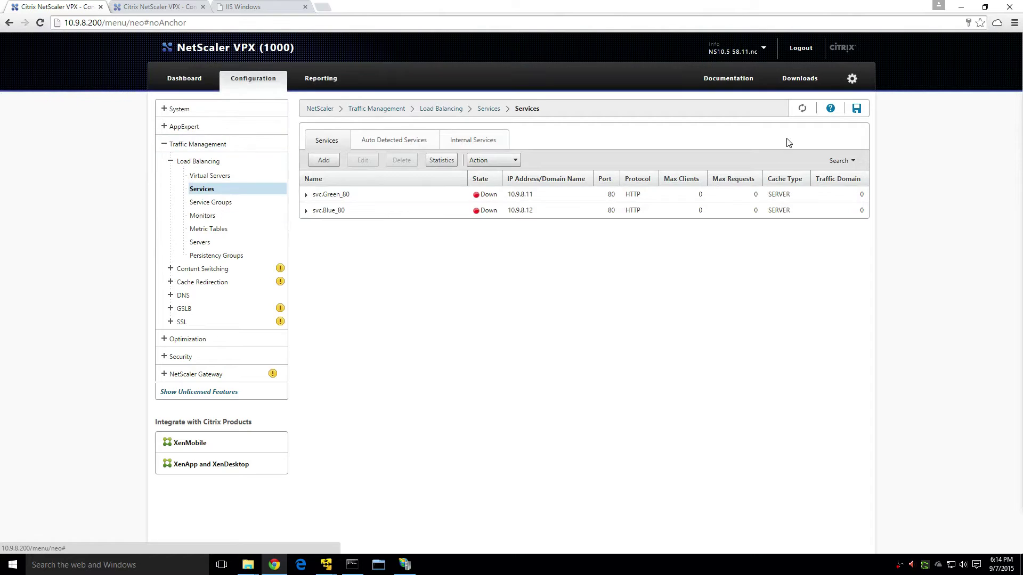
click(802, 109)
click(201, 242)
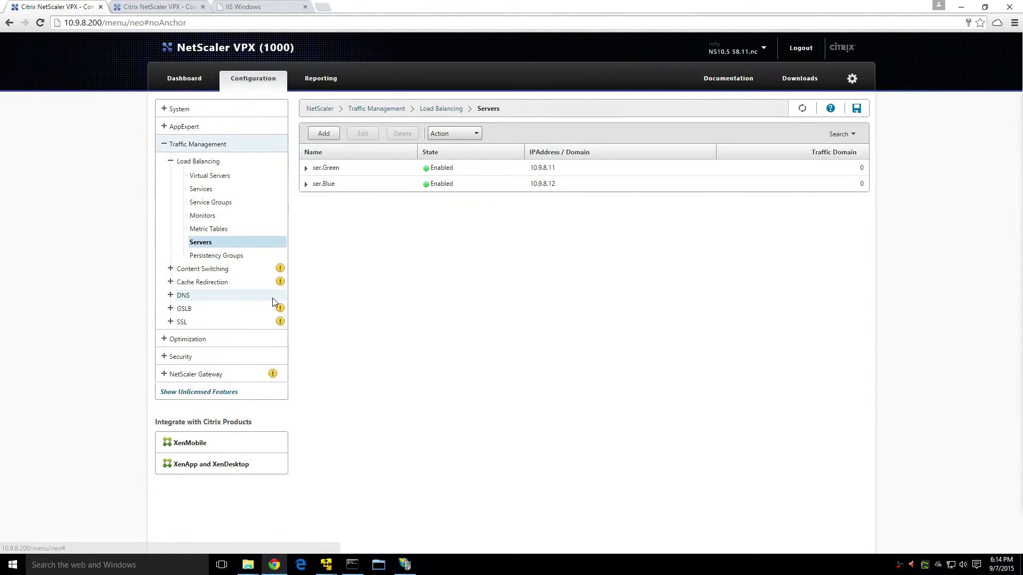
click(229, 191)
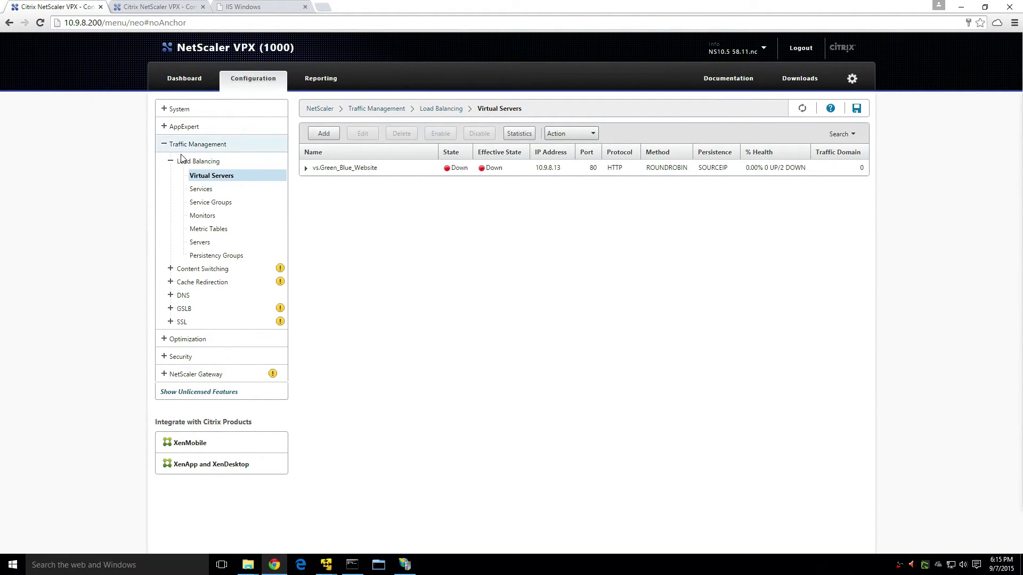
click(181, 108)
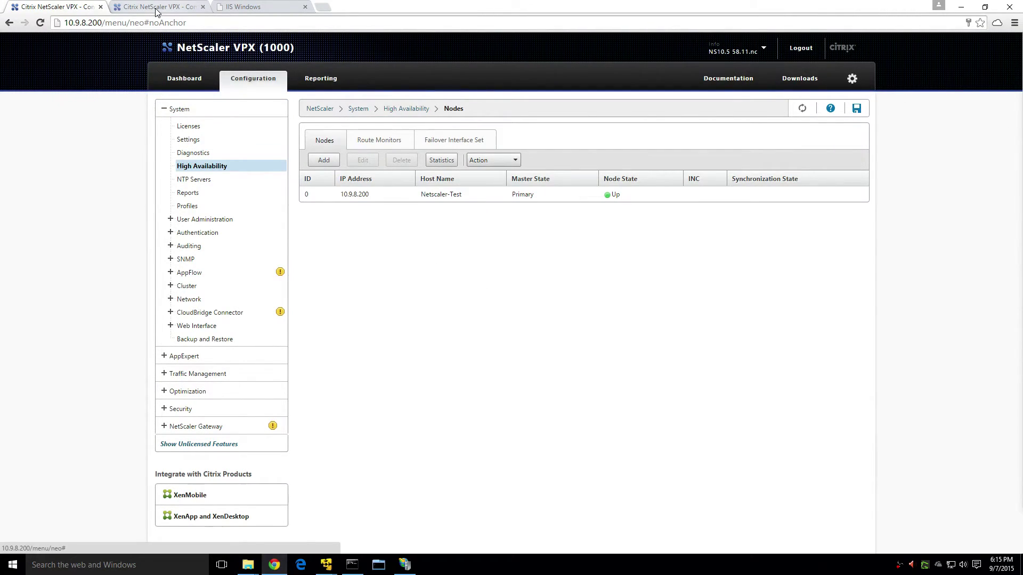
click(155, 8)
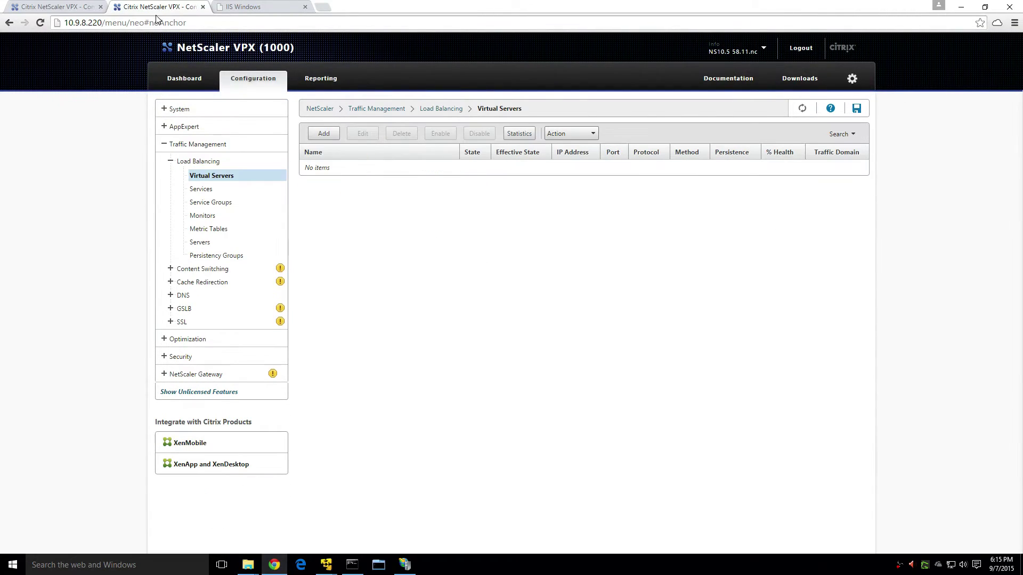
Open .220's High Availability nodes, then view .200's nodes showing only itself as Primary and Up.
click(171, 108)
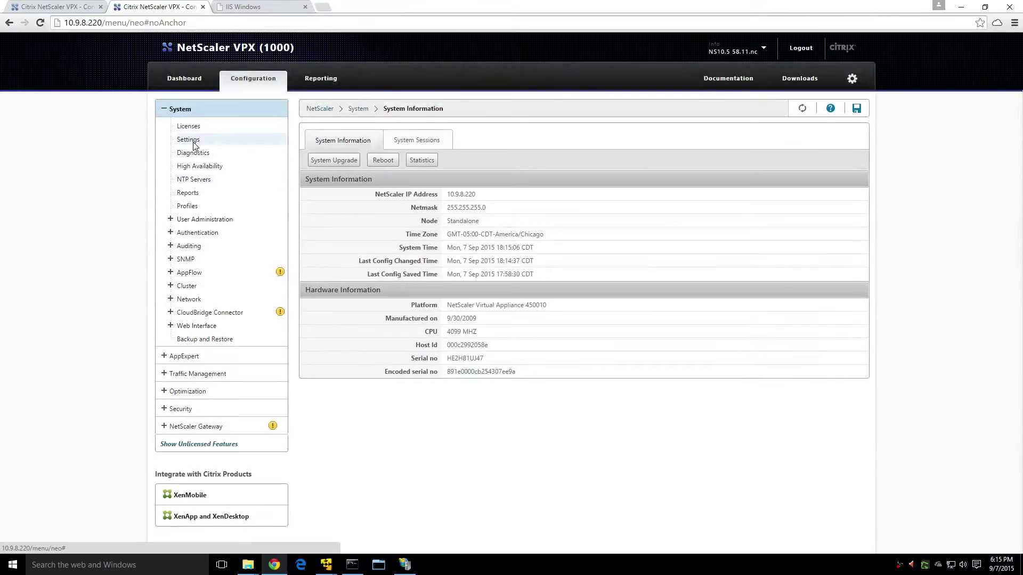
click(215, 167)
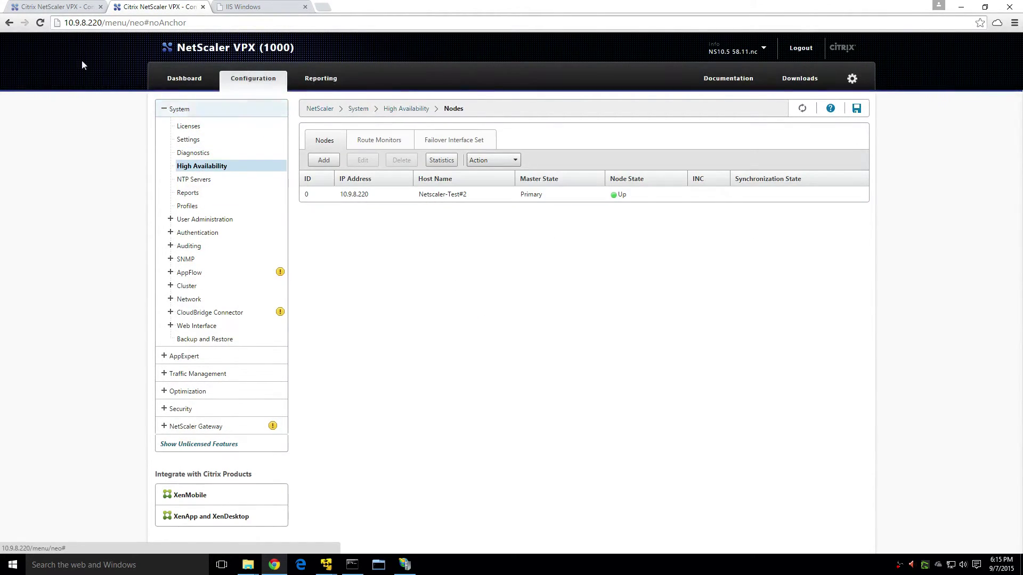
click(51, 8)
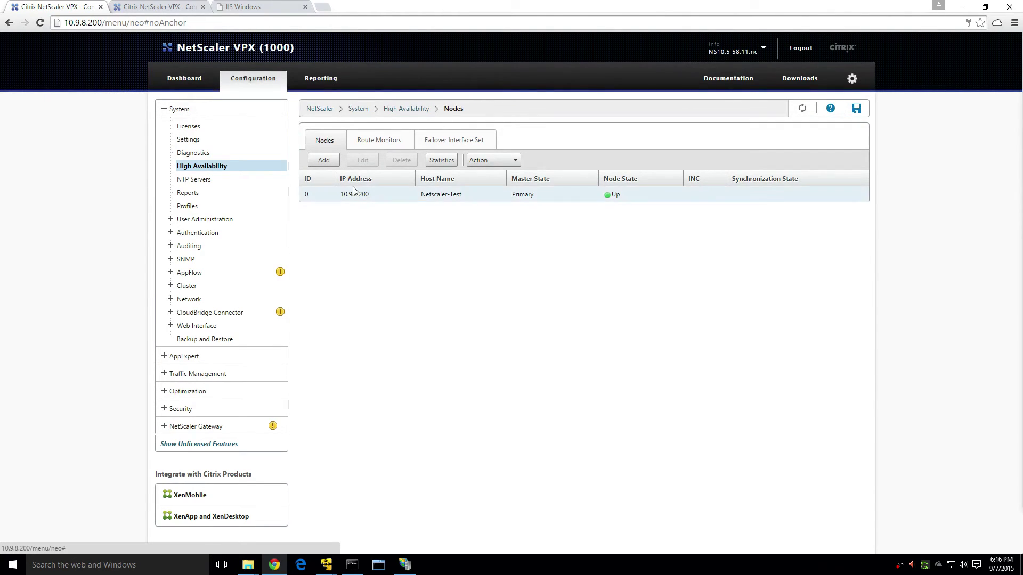
Set the 10.9.8.200 node's High Availability Status to STAY PRIMARY and save.
click(328, 161)
click(209, 316)
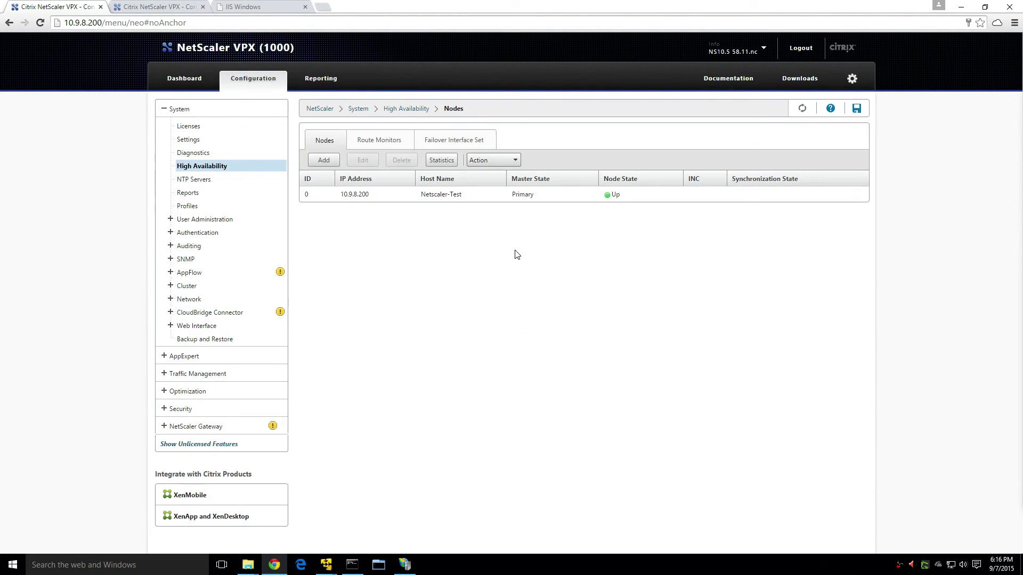
click(364, 194)
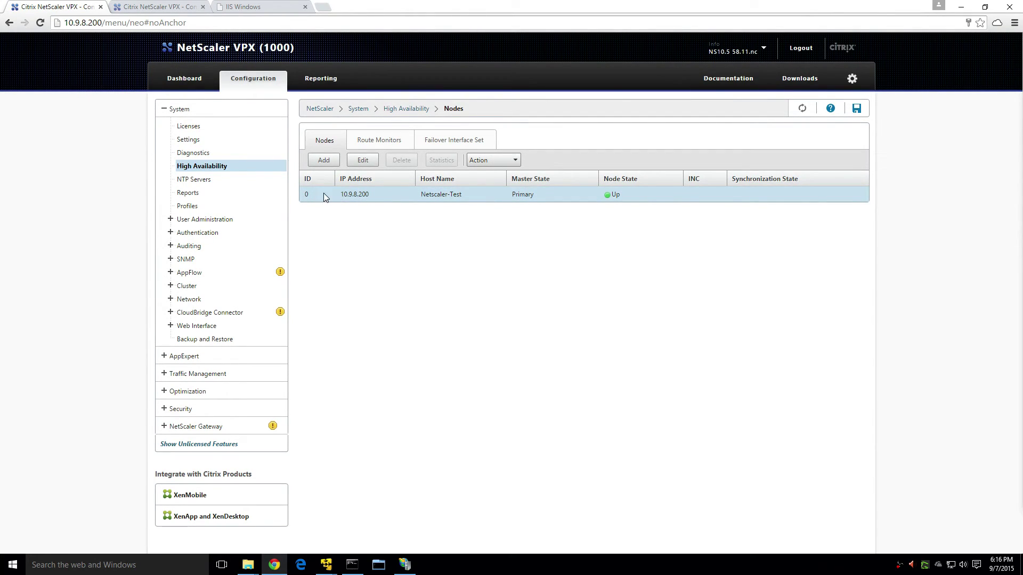
right_click(374, 196)
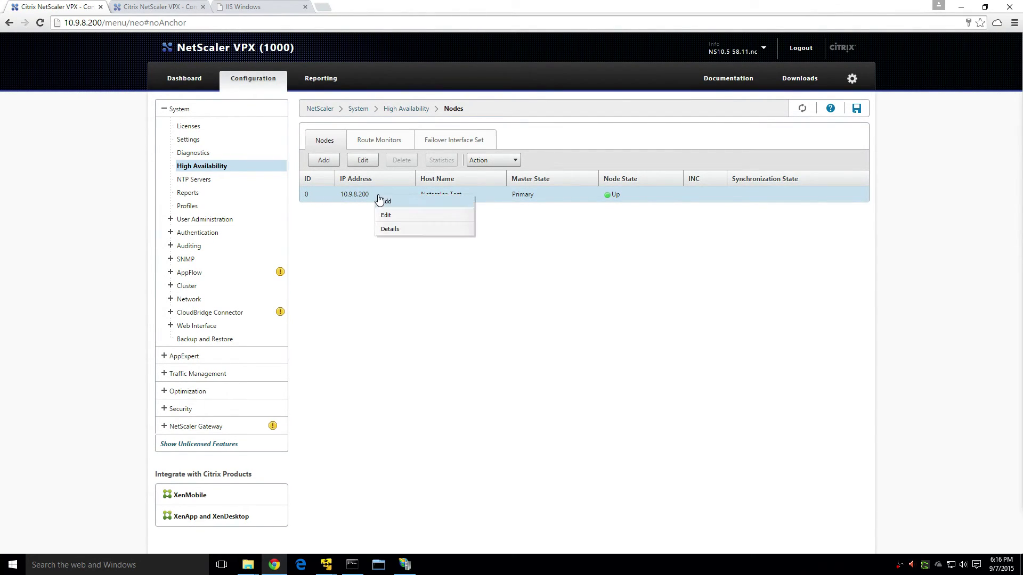
click(421, 217)
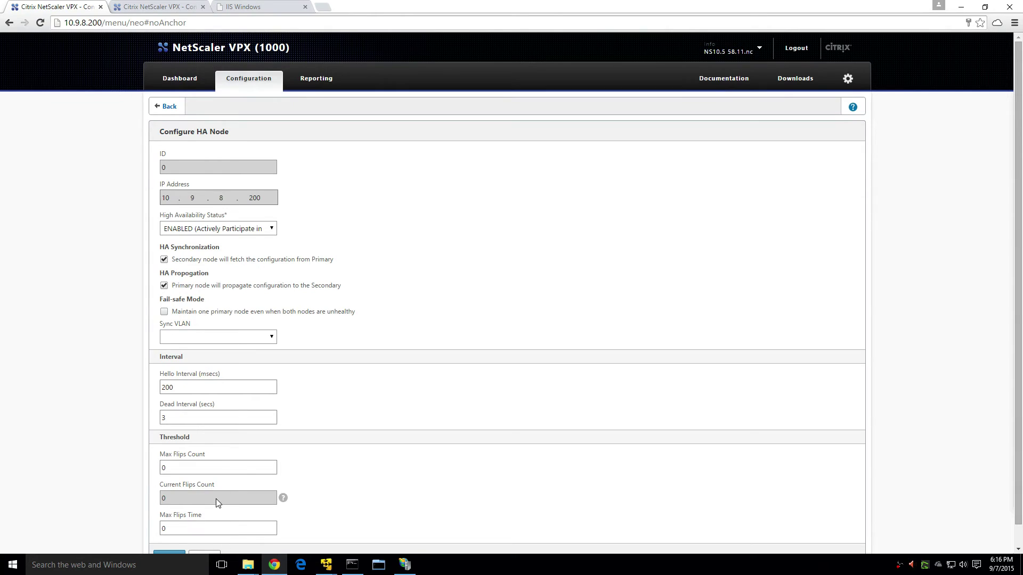
click(227, 229)
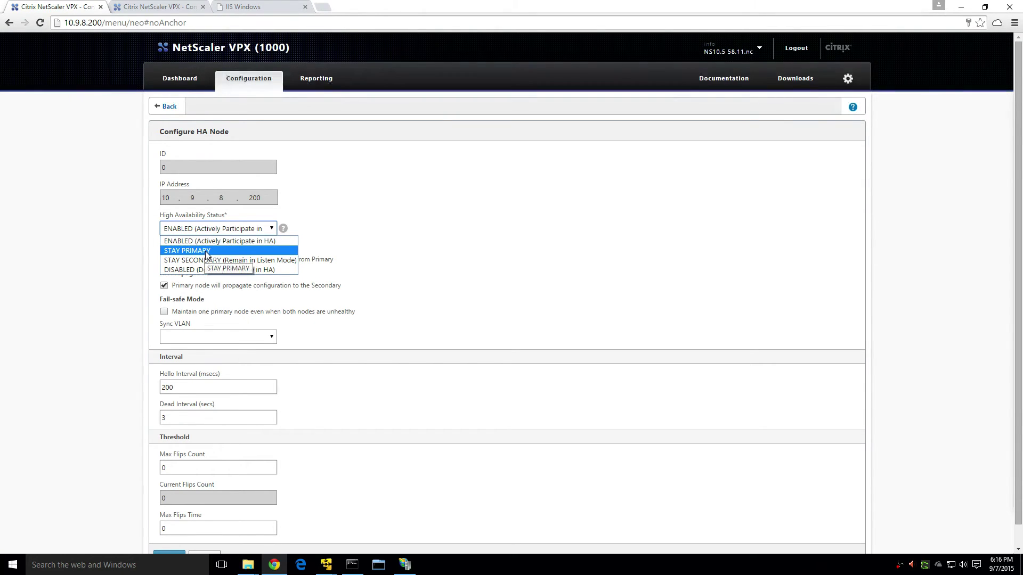
click(217, 251)
scroll(218, 520, down, 1)
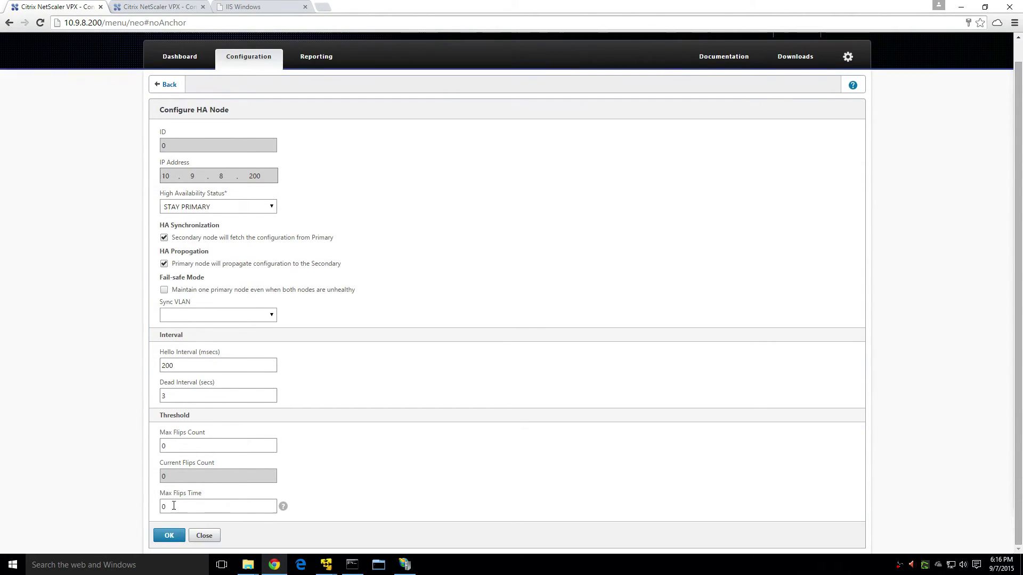
click(164, 532)
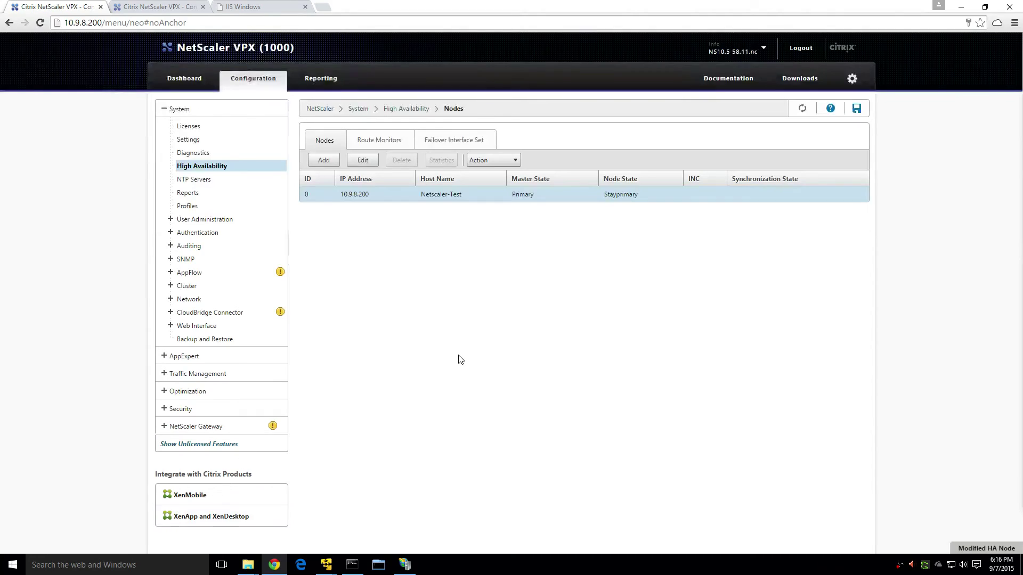
On the .220 appliance, set the 10.9.8.220 node's High Availability Status to STAY SECONDARY and save.
click(158, 7)
click(372, 194)
click(363, 160)
click(231, 236)
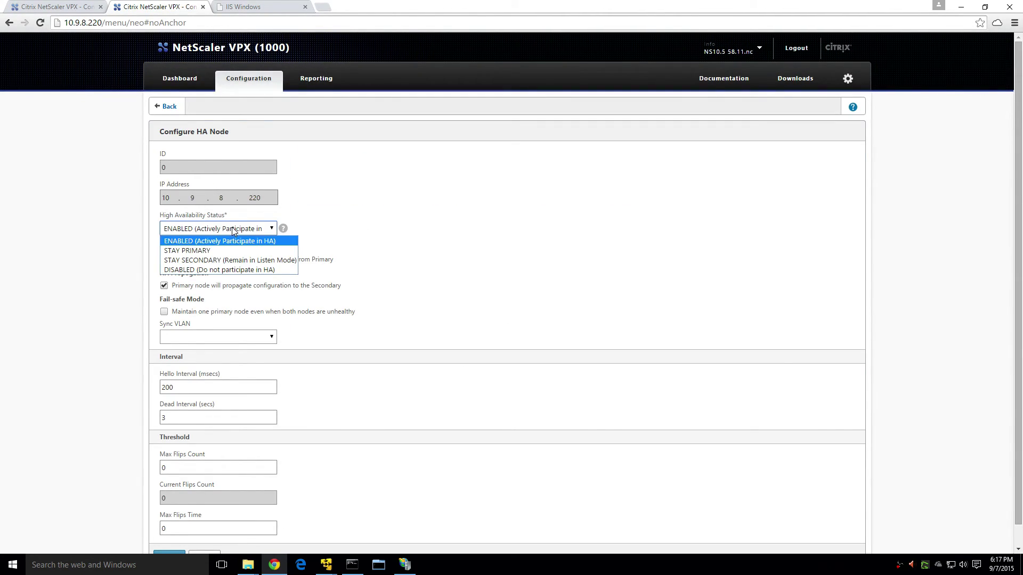
click(246, 261)
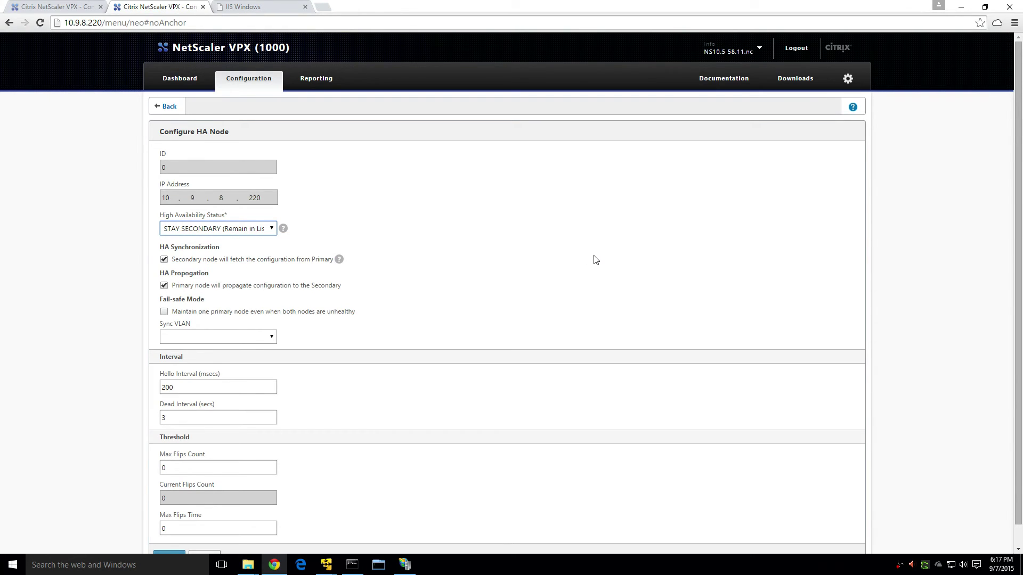
scroll(280, 528, down, 1)
click(178, 537)
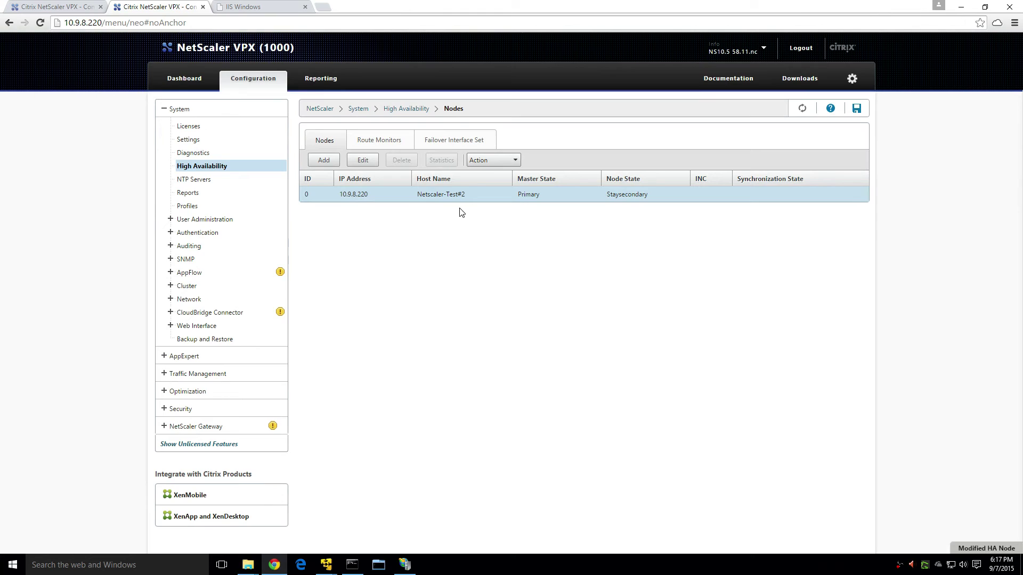
On the .200 appliance, start a new HA node with Remote Node IP 10.9.8.220.
click(78, 12)
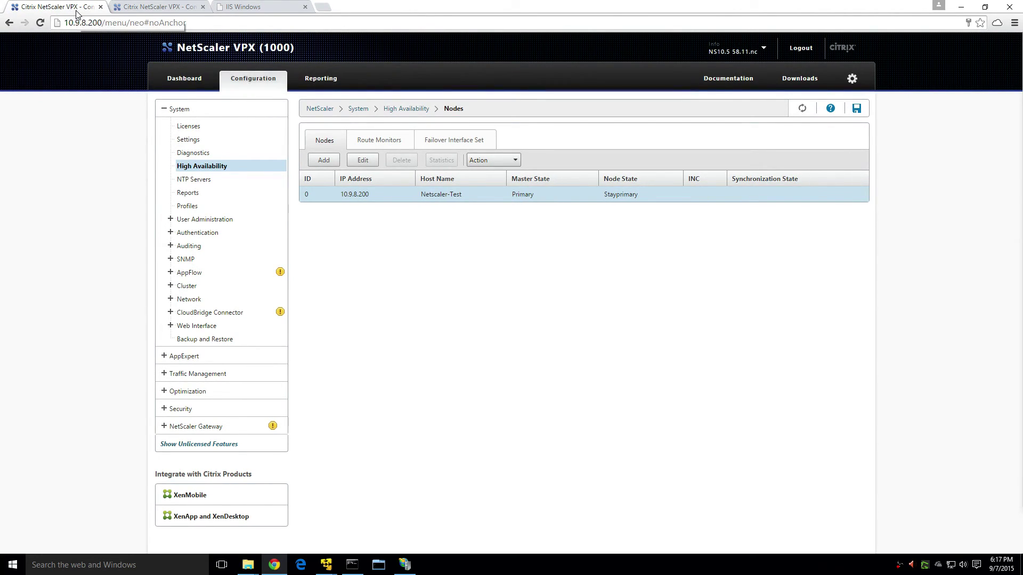
click(324, 160)
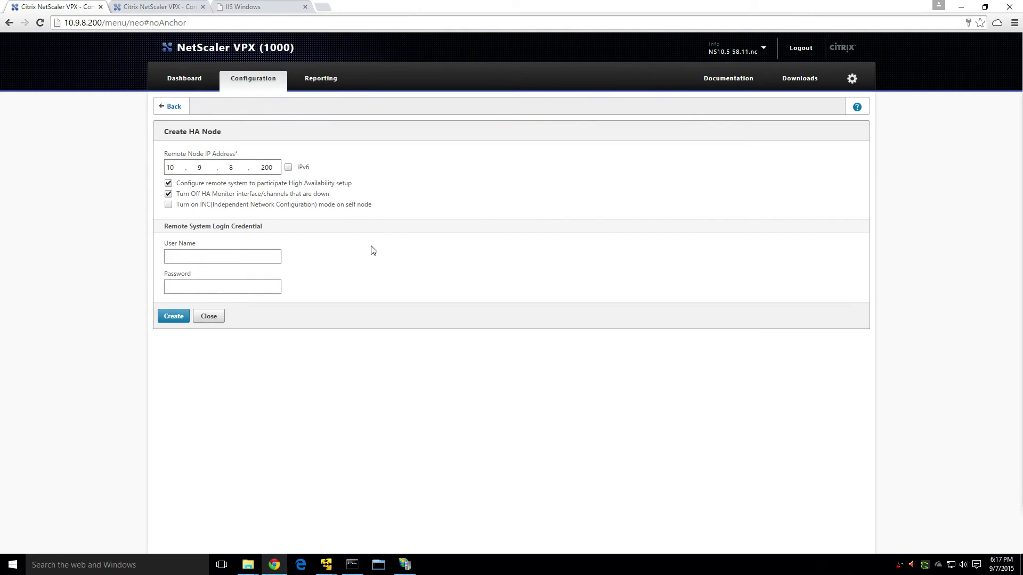
click(270, 172)
key(BackSpace)
text(2)
Enter the remote appliance's administrator user name and password, and create the node.
click(222, 255)
text(root)
key(BackSpace)
key(BackSpace)
key(BackSpace)
key(BackSpace)
text(nsroot)
key(Tab)
text(nsroot)
click(171, 316)
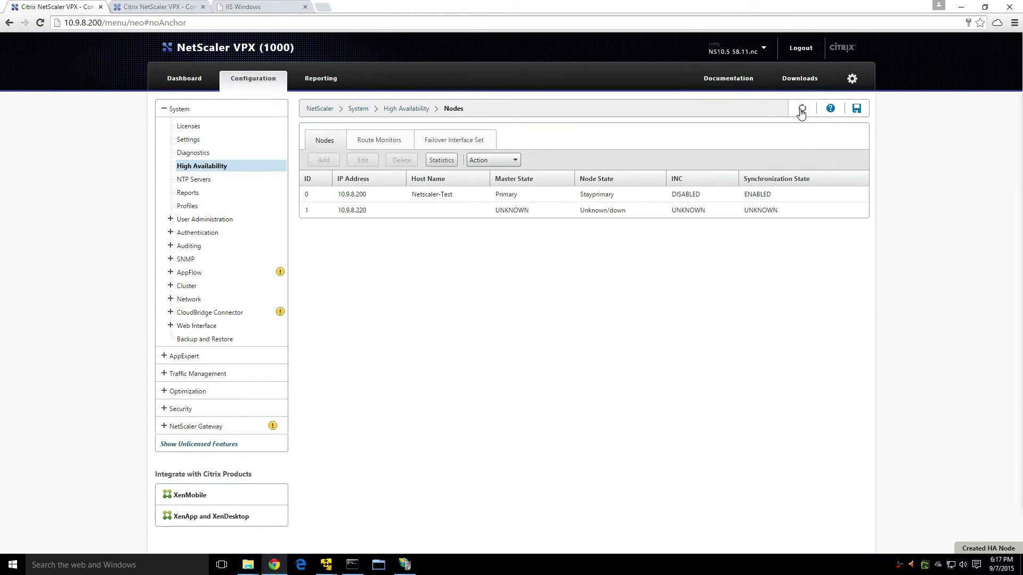
Refresh the HA Nodes list until 10.9.8.220 shows Secondary with sync SUCCESS.
click(802, 110)
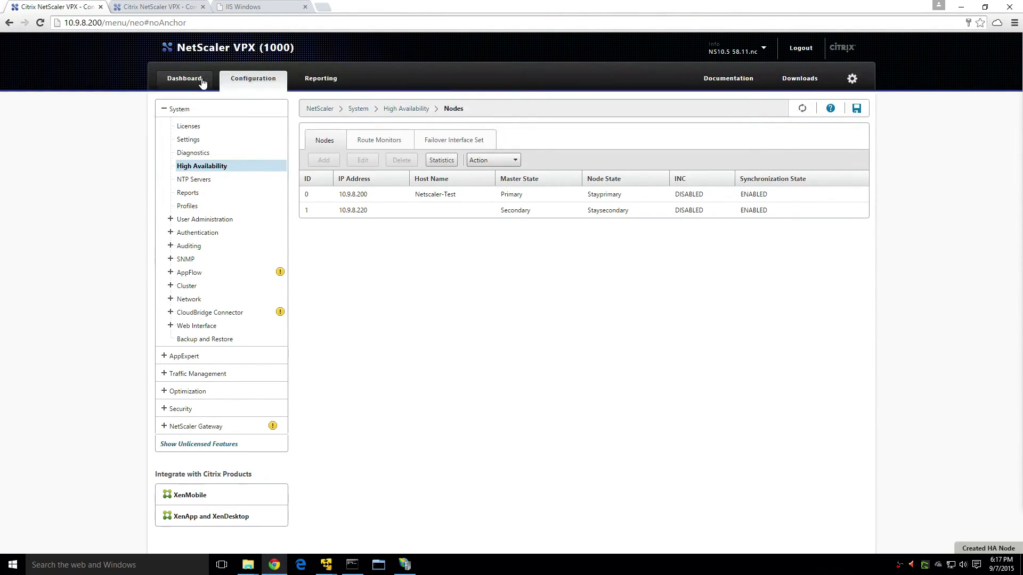
click(802, 109)
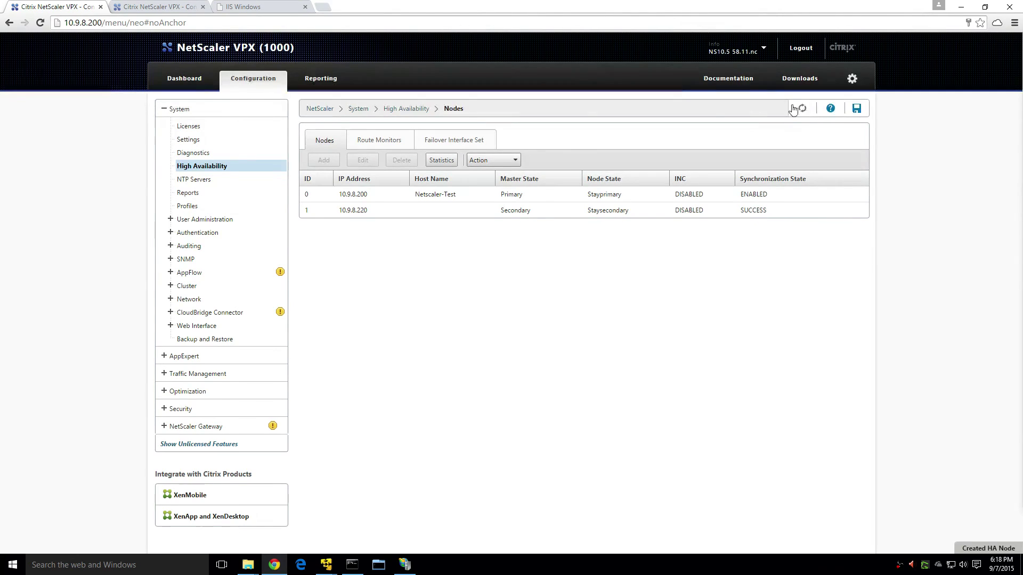
click(173, 5)
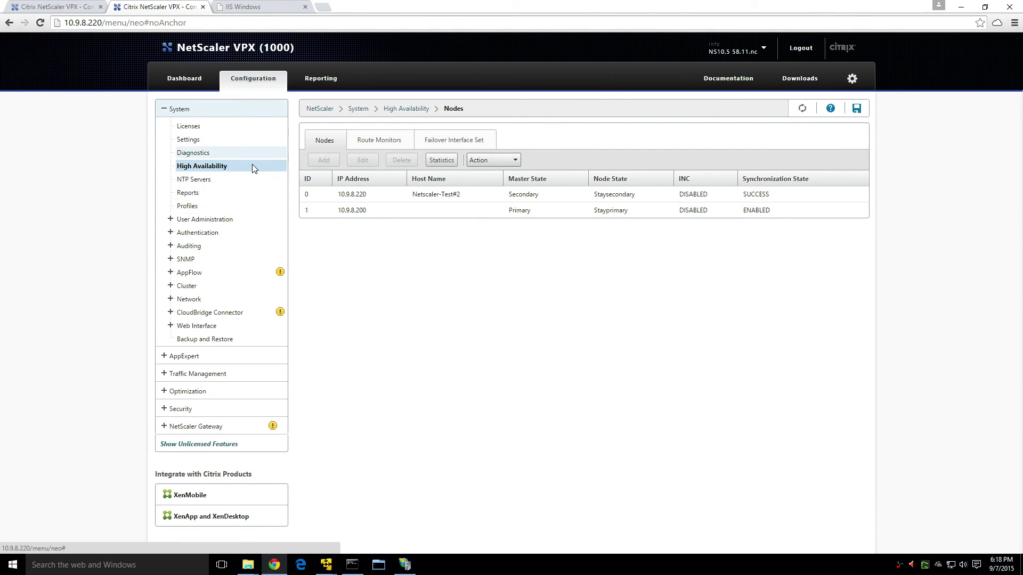
click(207, 373)
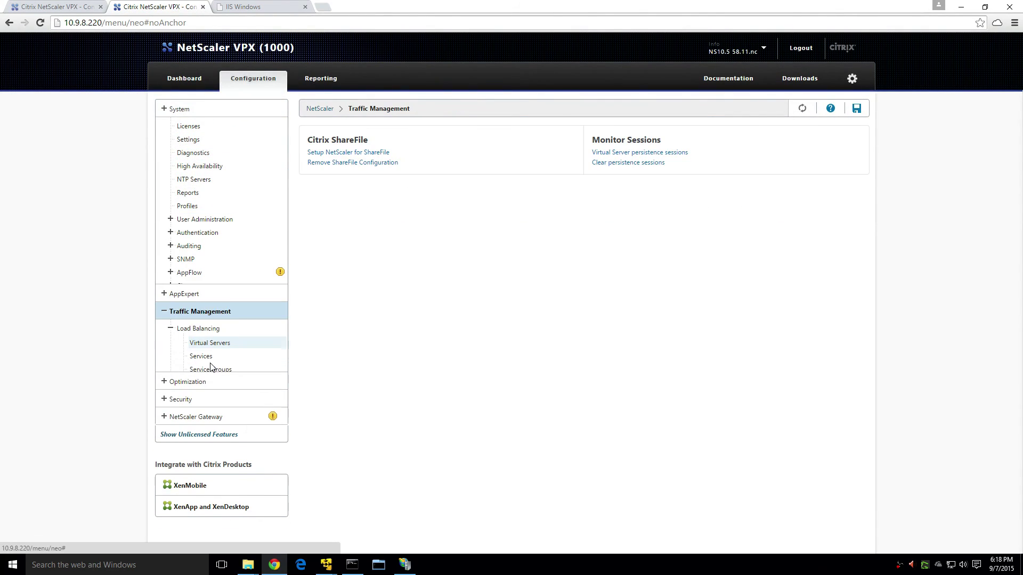
click(209, 177)
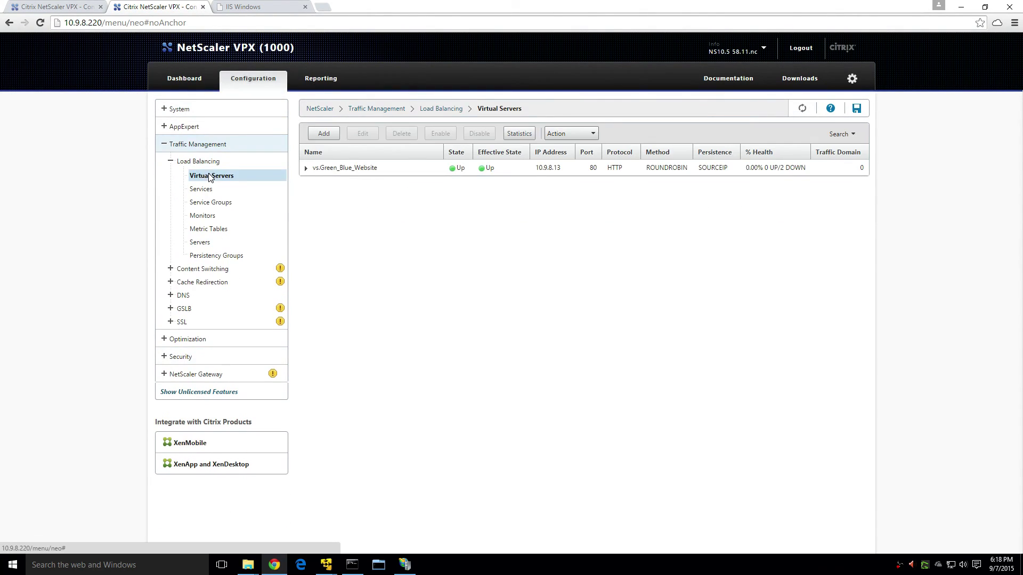
click(230, 193)
click(219, 242)
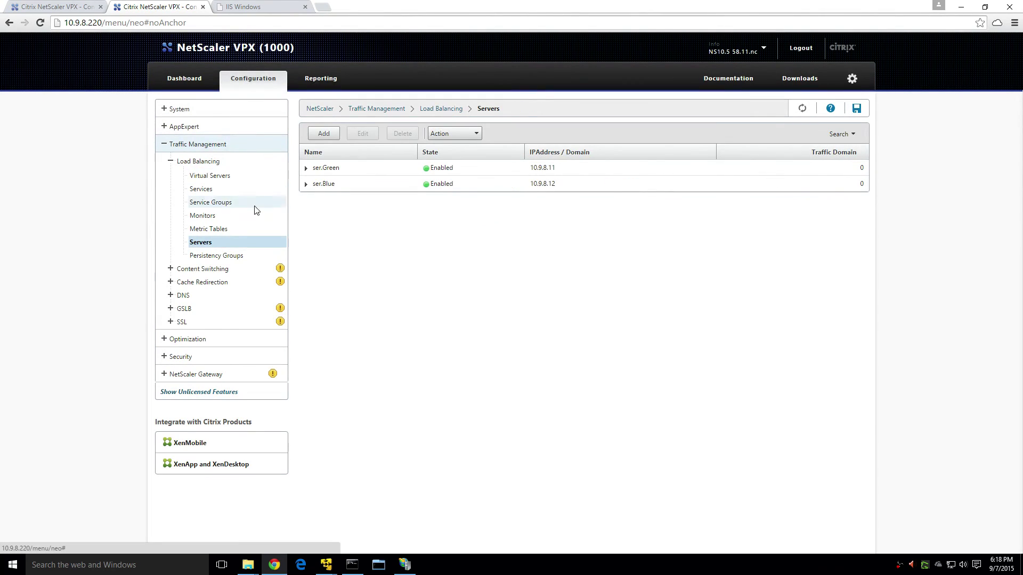
click(211, 176)
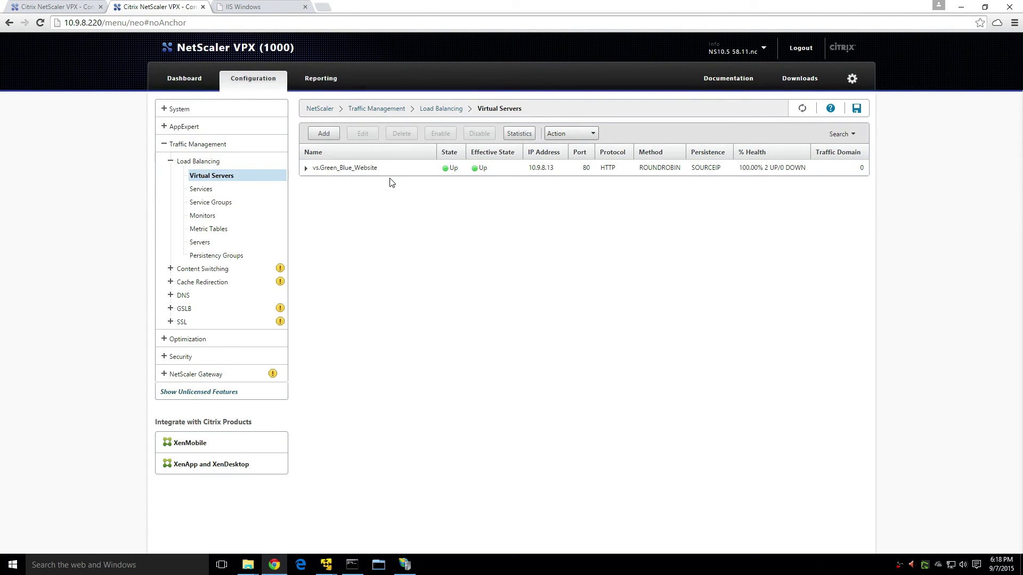
click(75, 8)
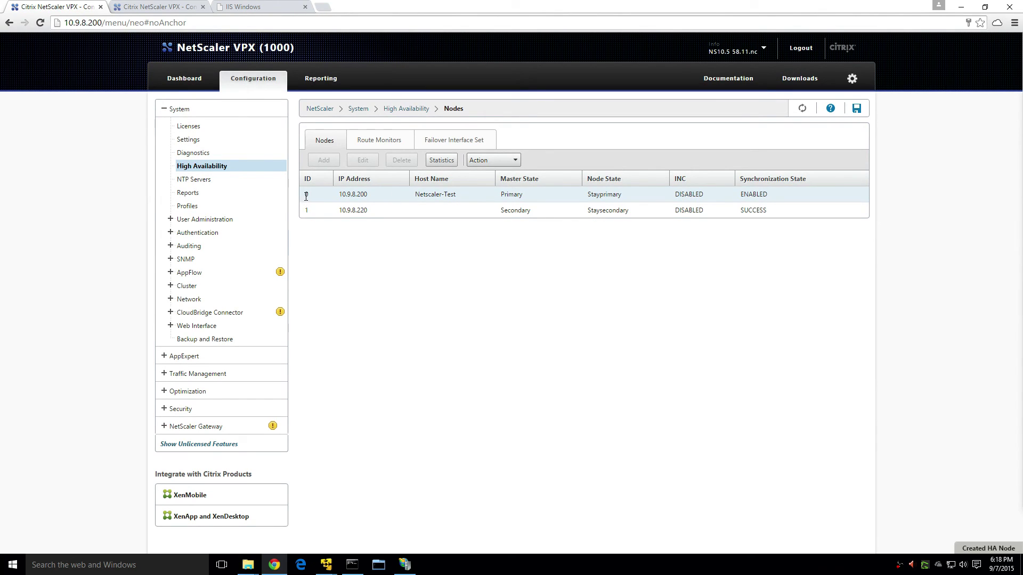
Set the 10.9.8.200 node's High Availability Status back to ENABLED and save.
click(351, 194)
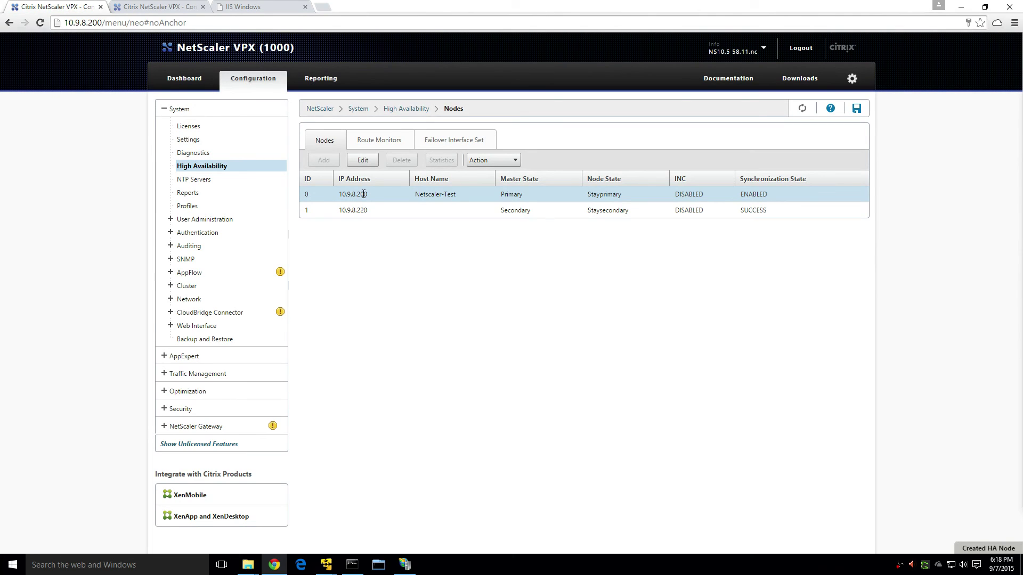
right_click(362, 195)
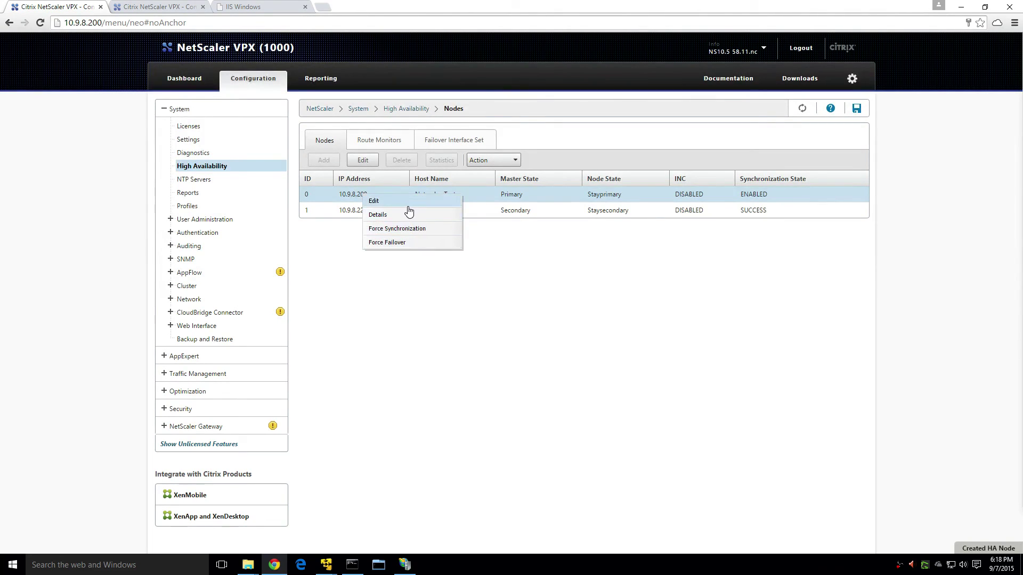
click(376, 201)
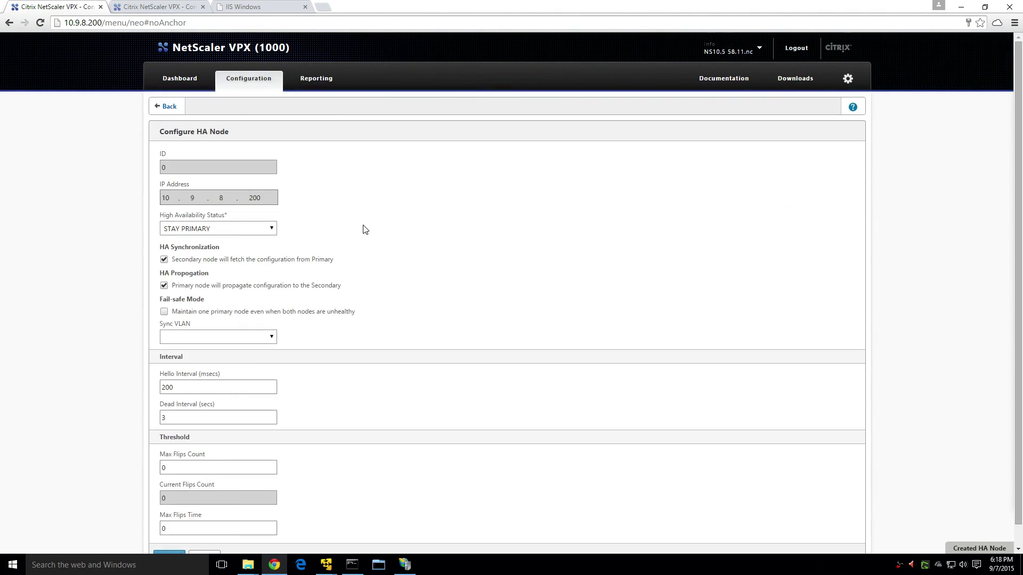
click(262, 231)
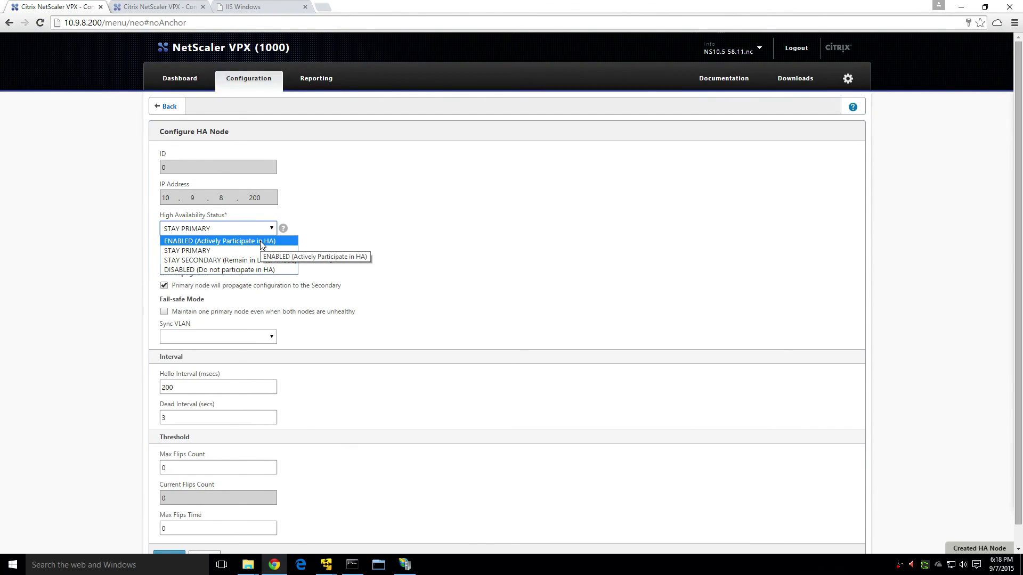
click(262, 243)
scroll(394, 216, down, 1)
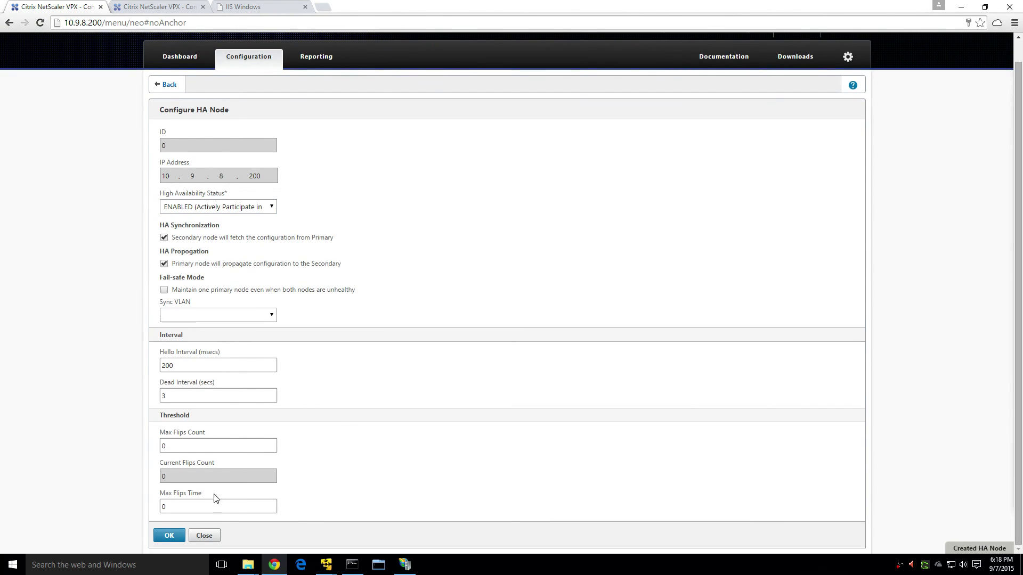
click(177, 529)
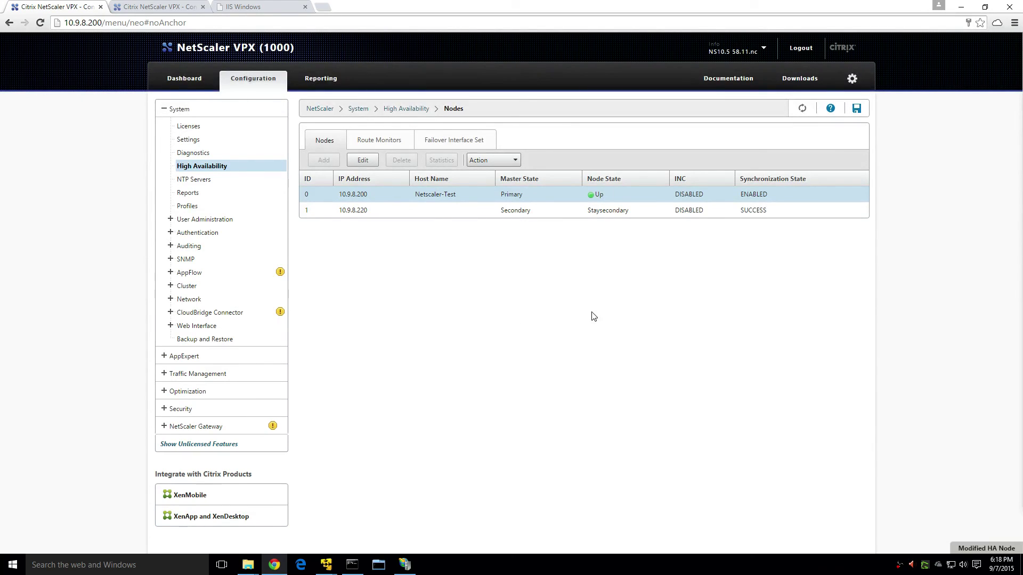
On the .220 appliance, set the 10.9.8.220 node to ENABLED, save, and refresh the Nodes list.
click(160, 7)
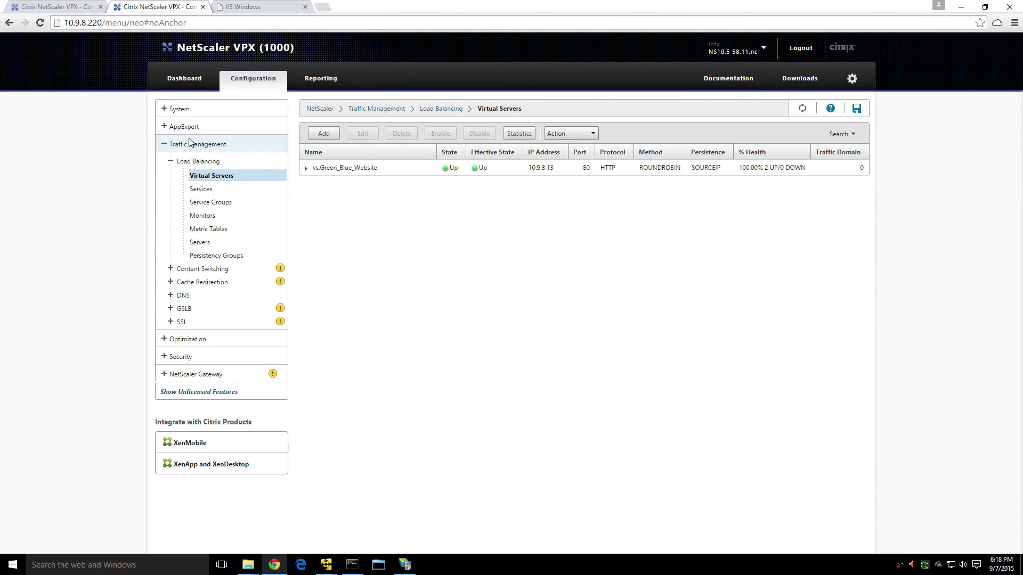
click(187, 109)
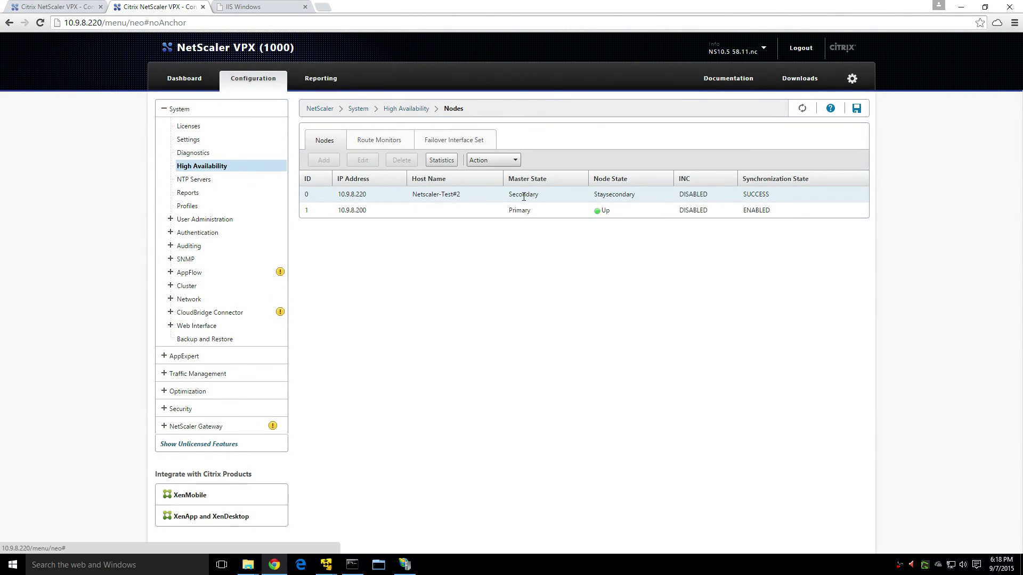
click(521, 195)
right_click(521, 195)
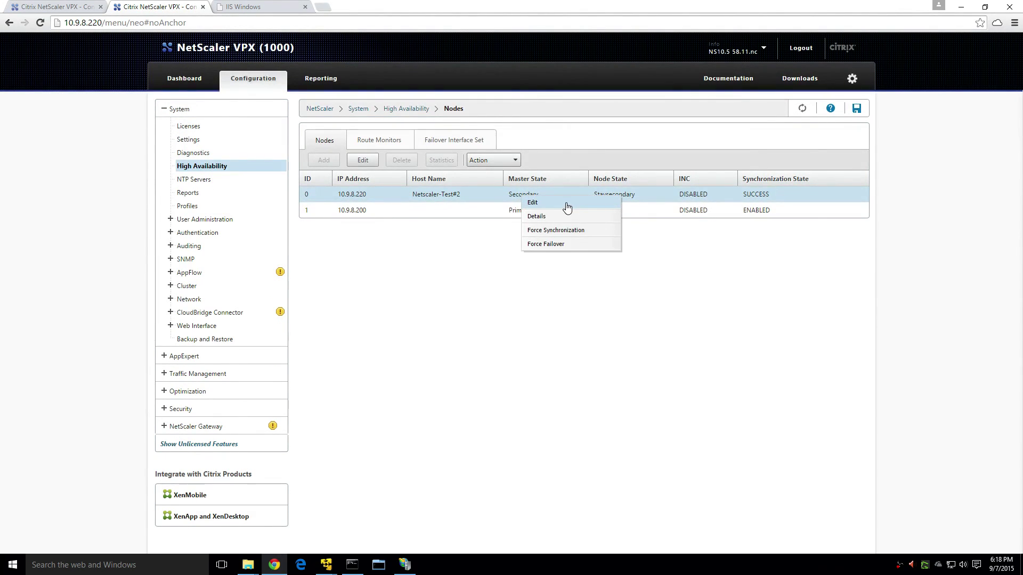
click(533, 201)
click(256, 228)
click(250, 239)
scroll(402, 325, down, 1)
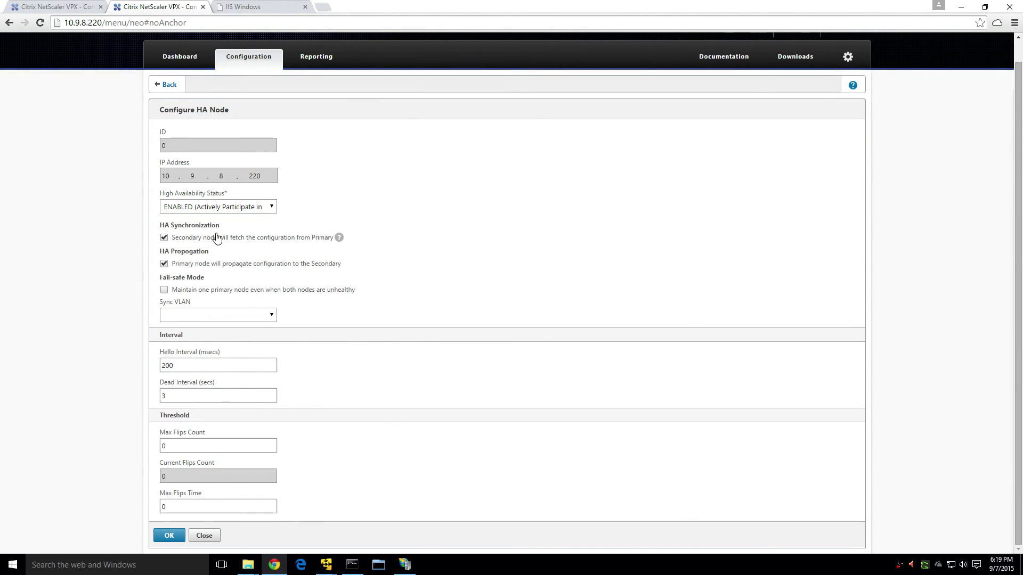
click(171, 536)
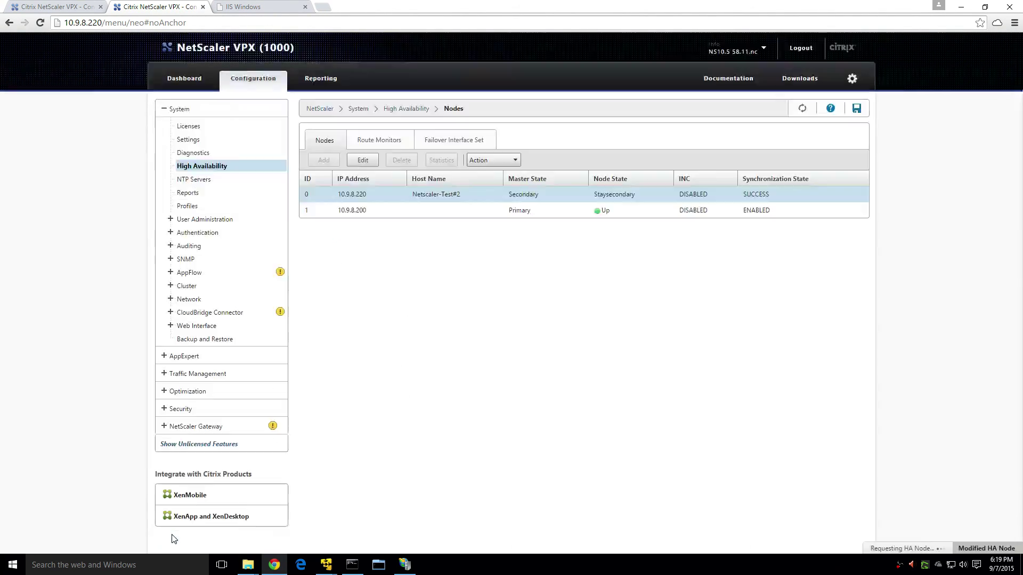
click(802, 109)
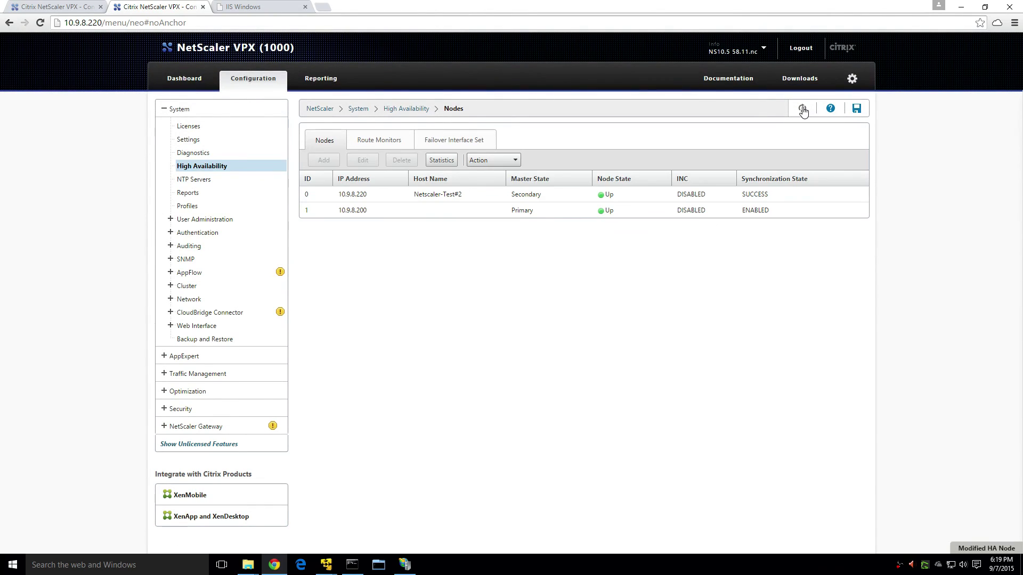